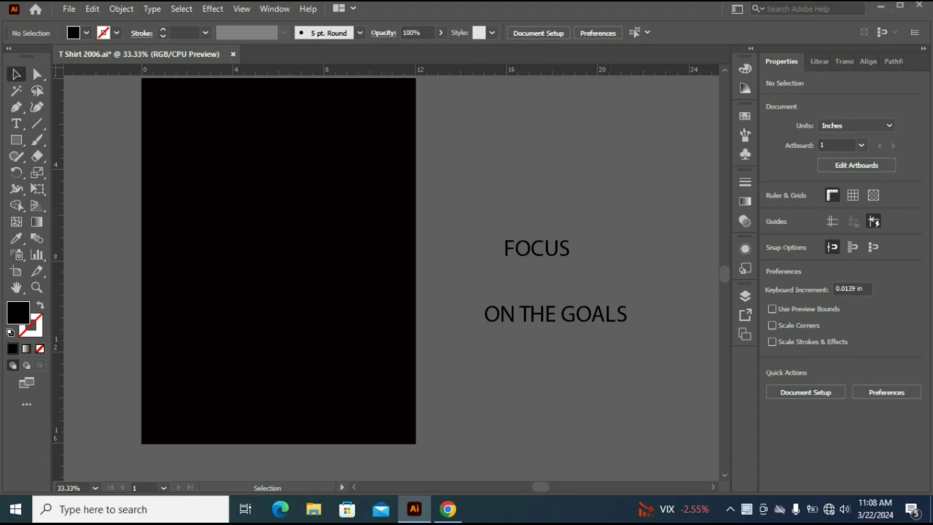
Set both lines, FOCUS and ON THE GOALS, to Oswald Bold
drag(478, 222, 597, 335)
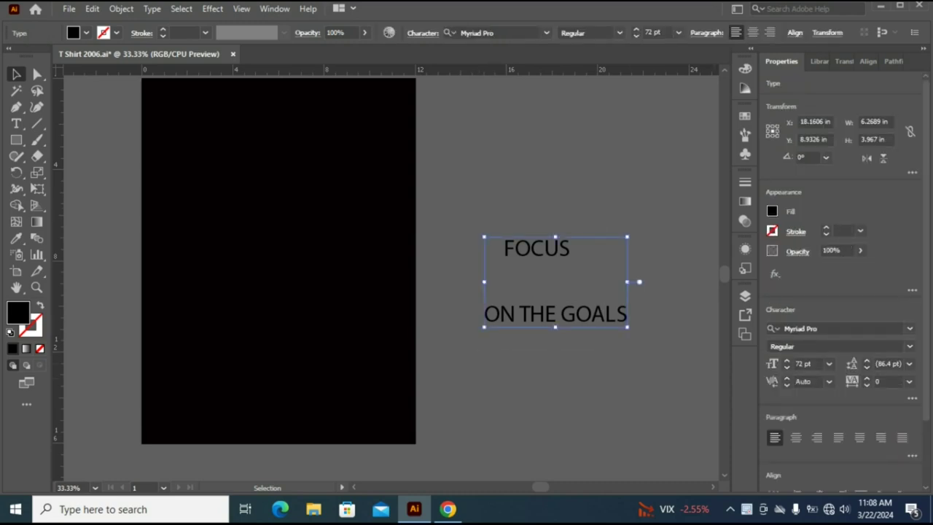
click(875, 329)
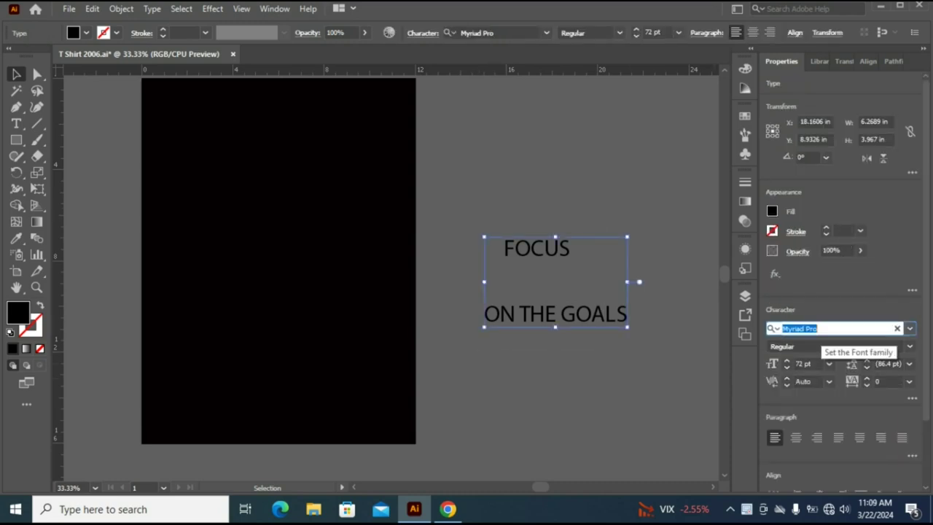
text(OS)
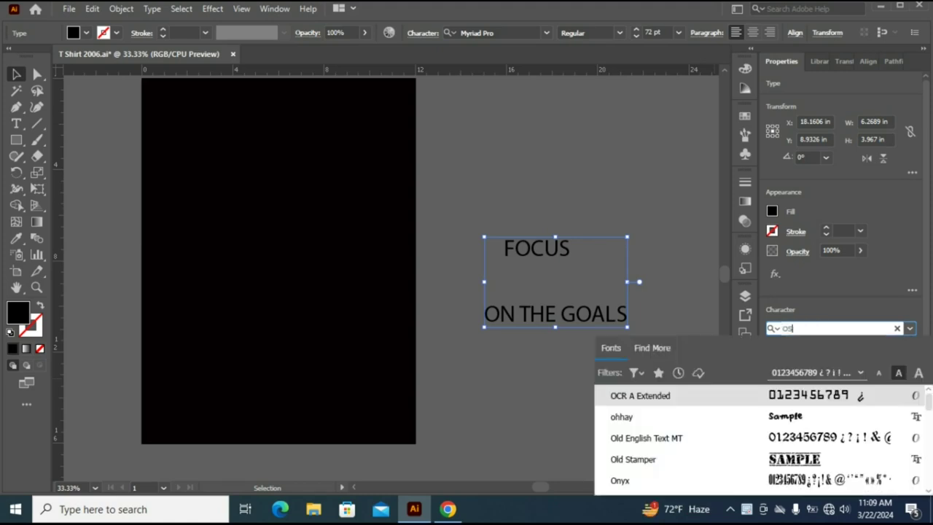
text(WAL)
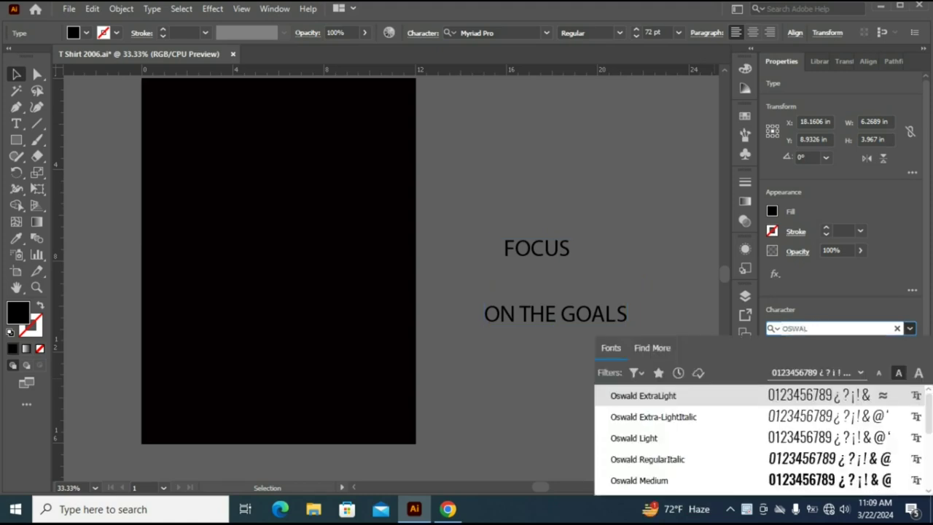
key(Down)
key(Down)
key(Down)
key(Down)
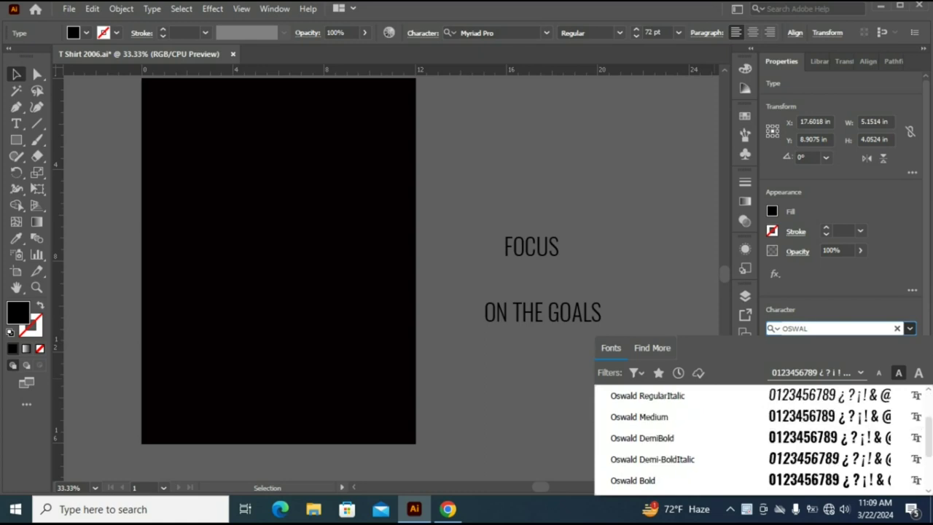
key(Down)
key(Down)
key(Down)
key(Return)
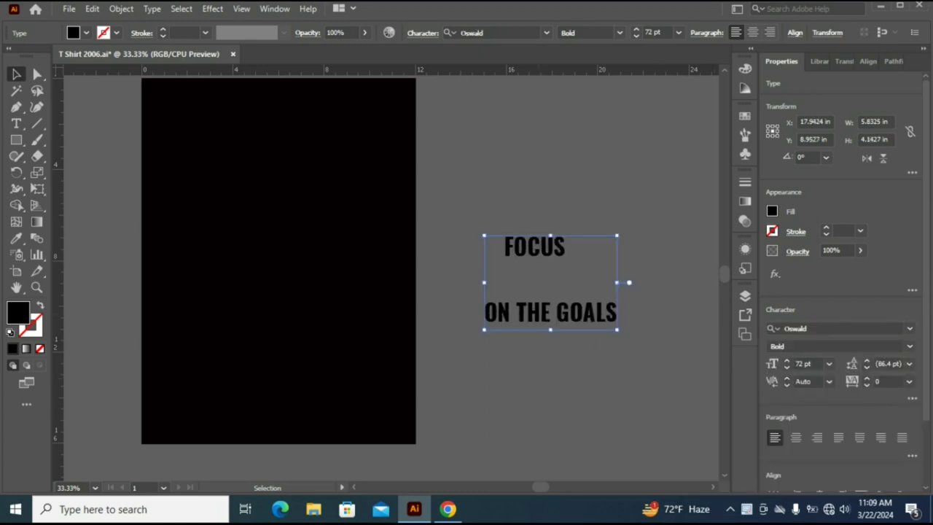
Convert the text to outlines and fill it with the white swatch
right_click(537, 284)
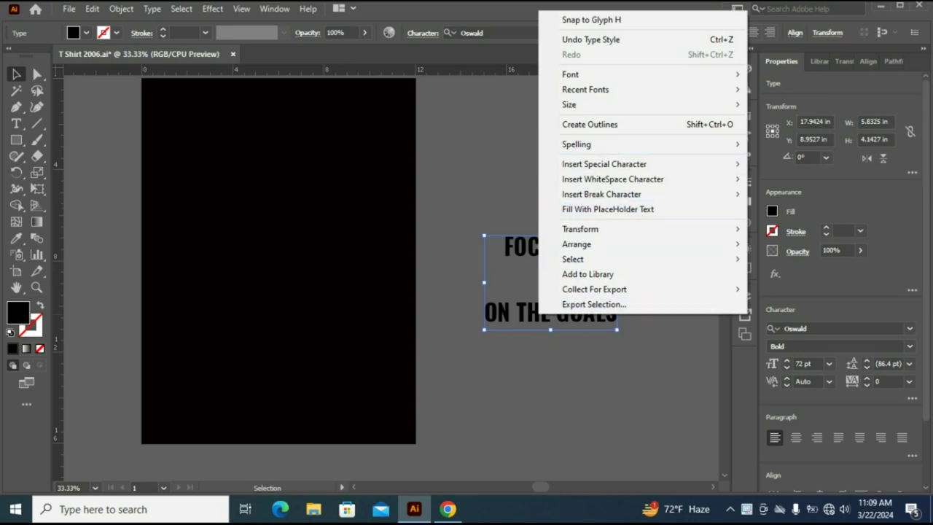
click(591, 125)
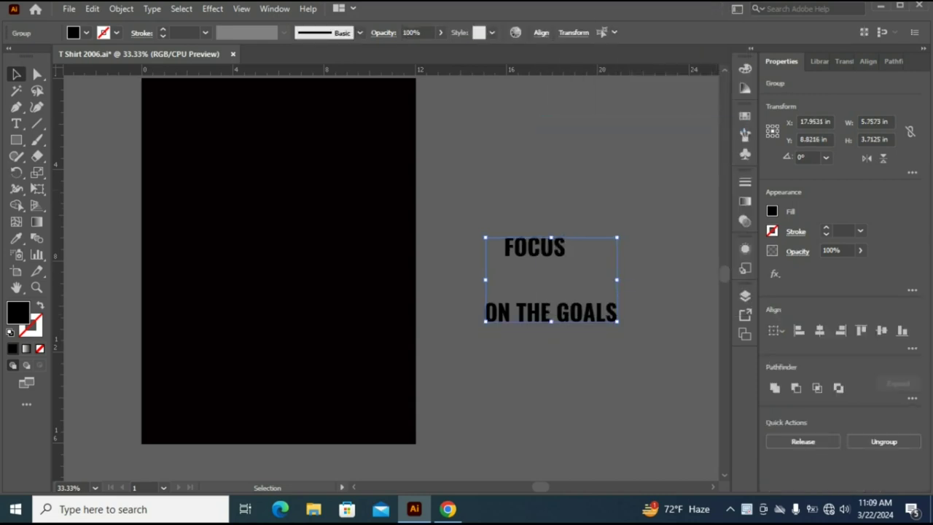
click(771, 211)
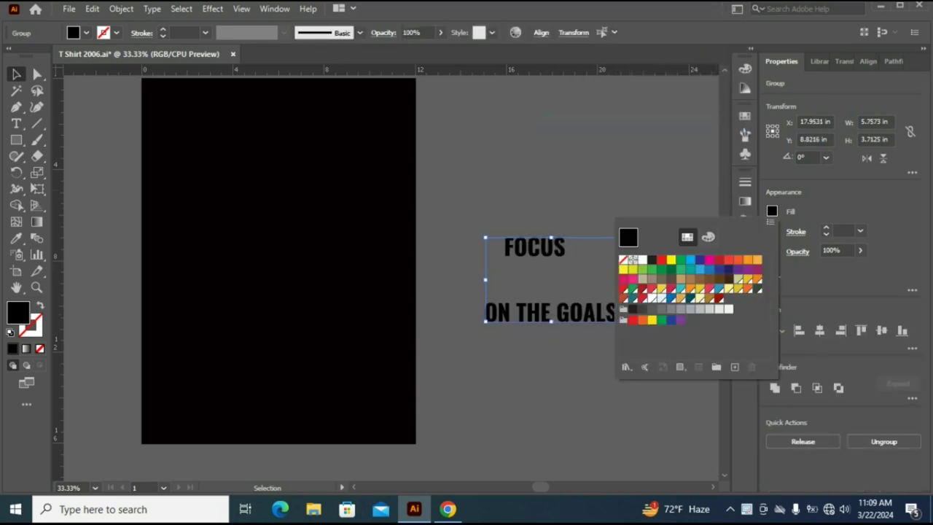
click(642, 260)
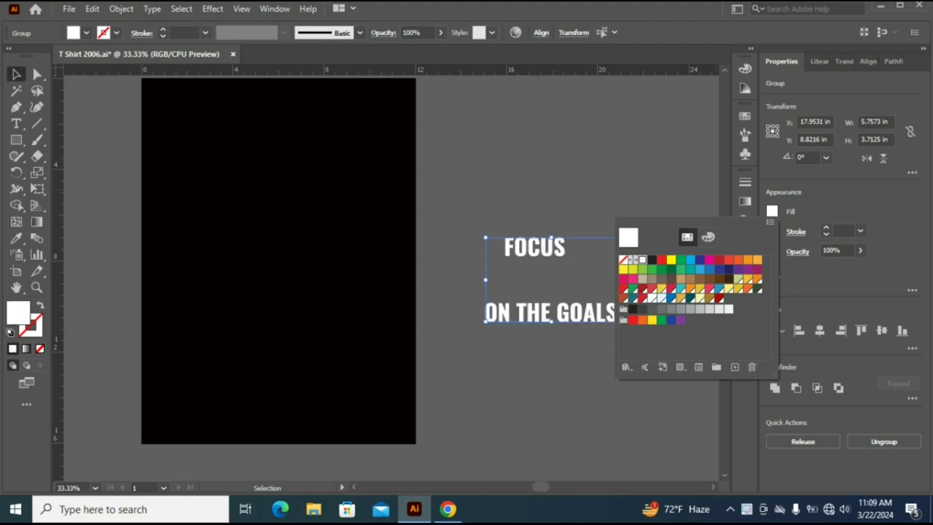
key(Escape)
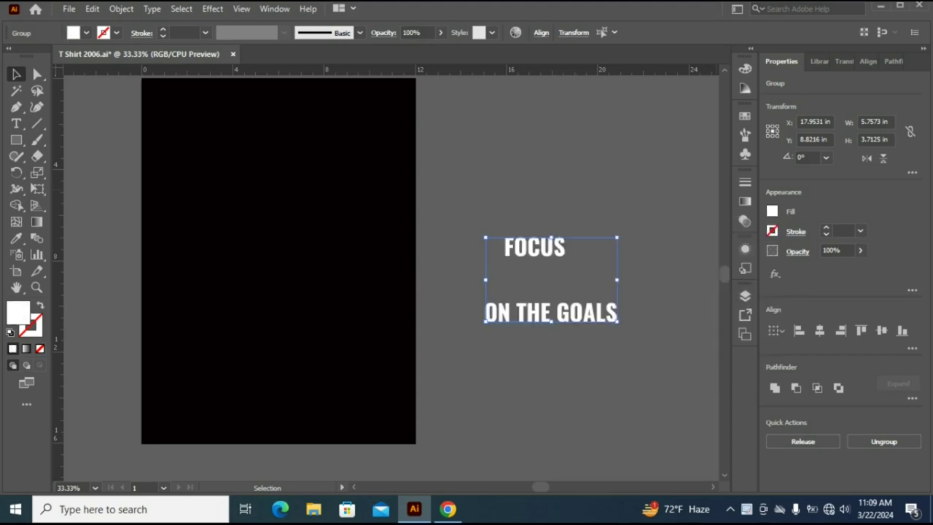
key(ctrl+shift+a)
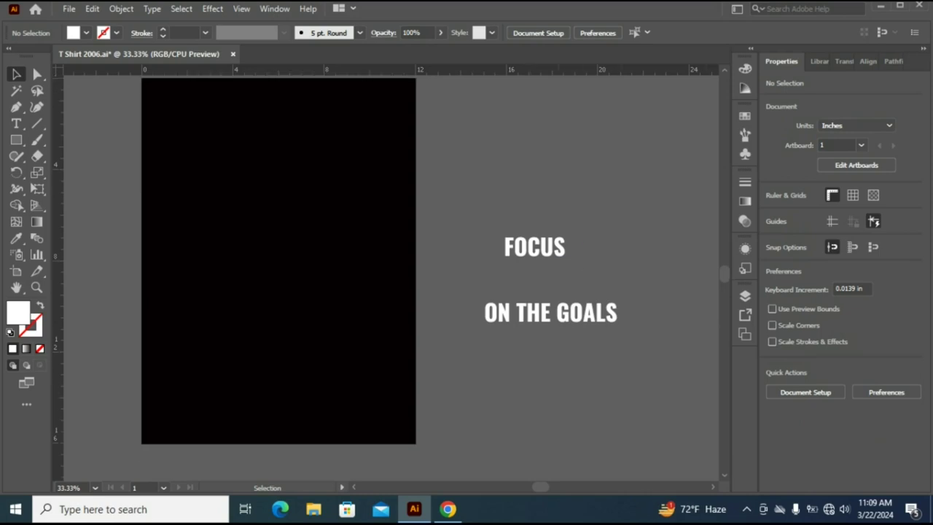
Centre FOCUS horizontally and vertically on the artboard and enlarge it from its centre
click(562, 246)
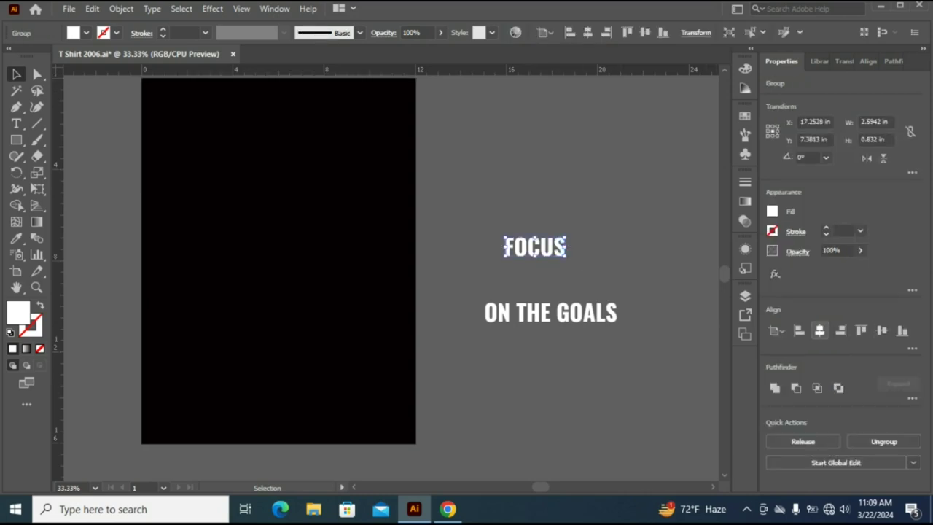
click(819, 330)
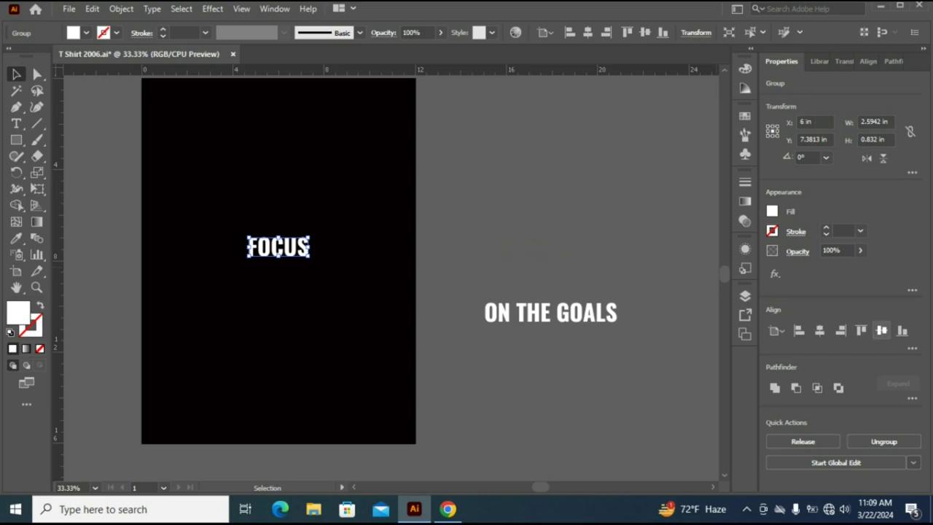
click(881, 330)
scroll(400, 456, up, 1)
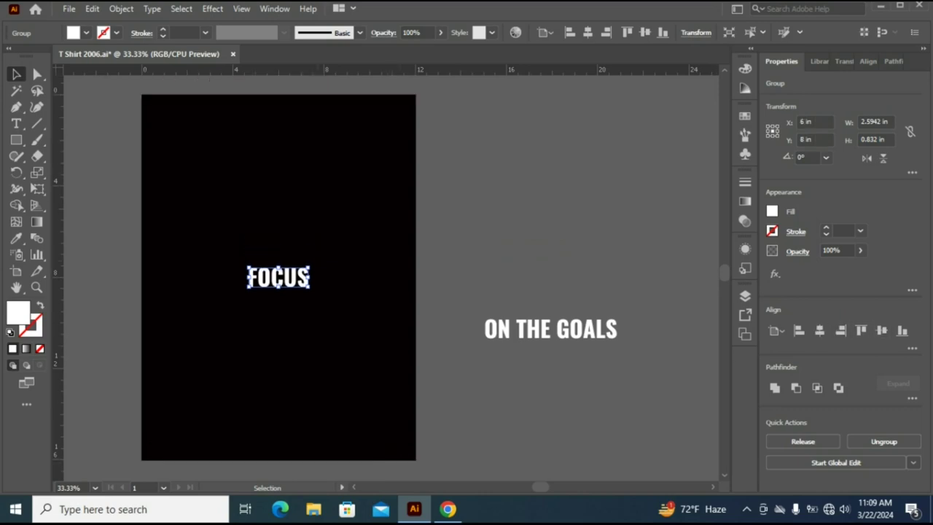
drag(309, 287, 357, 331)
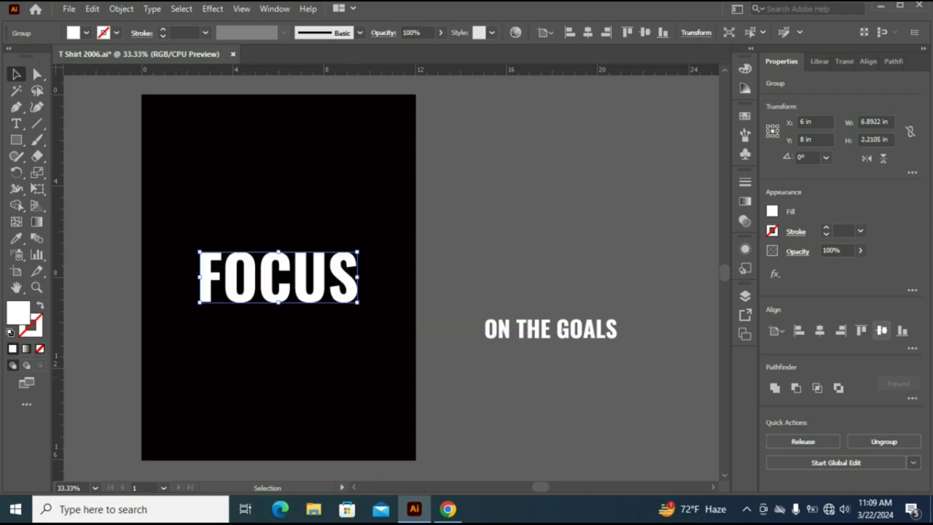
key(ctrl+shift+a)
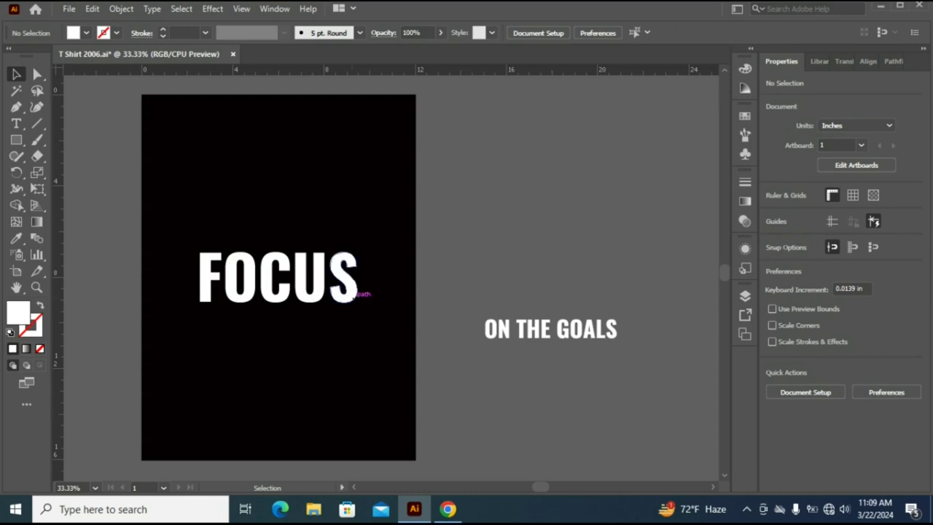
Make FOCUS a compound path and give it the white fill sampled from ON THE GOALS
click(351, 287)
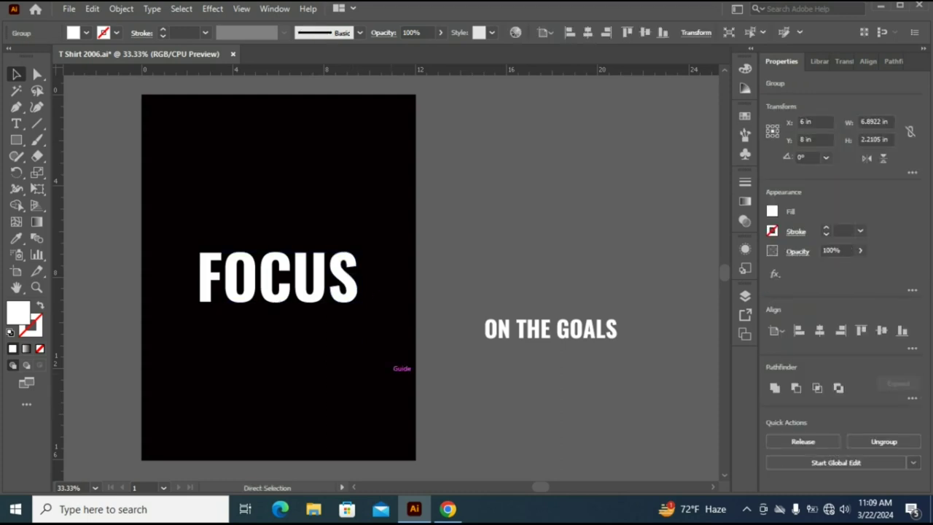
key(ctrl+8)
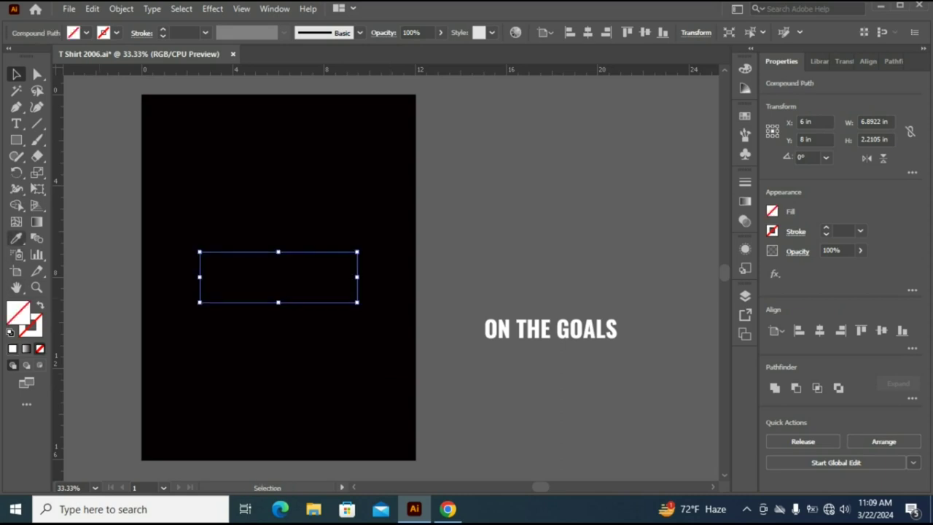
click(16, 238)
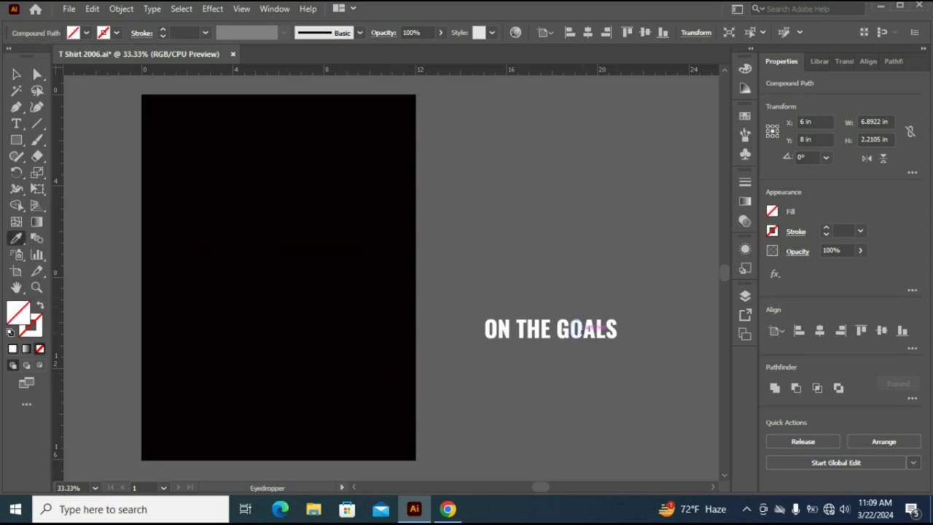
click(583, 332)
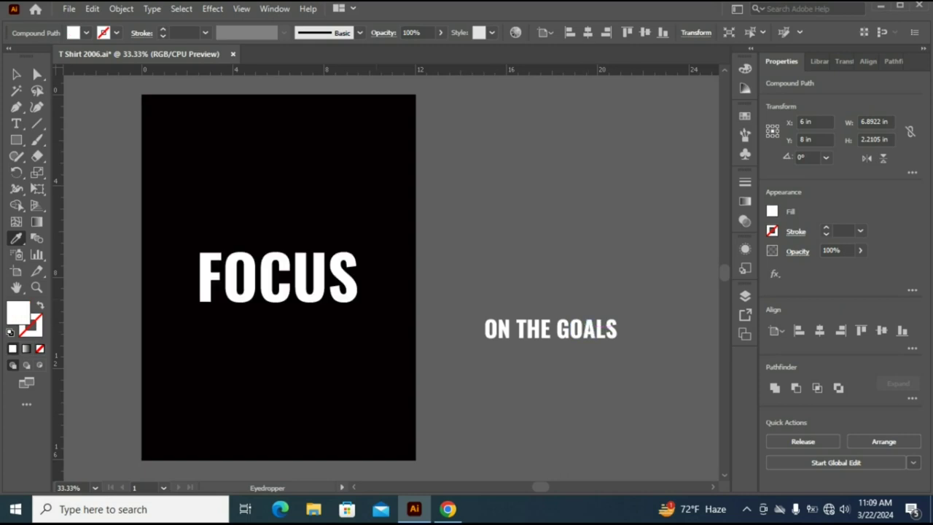
click(16, 73)
key(ctrl+shift+a)
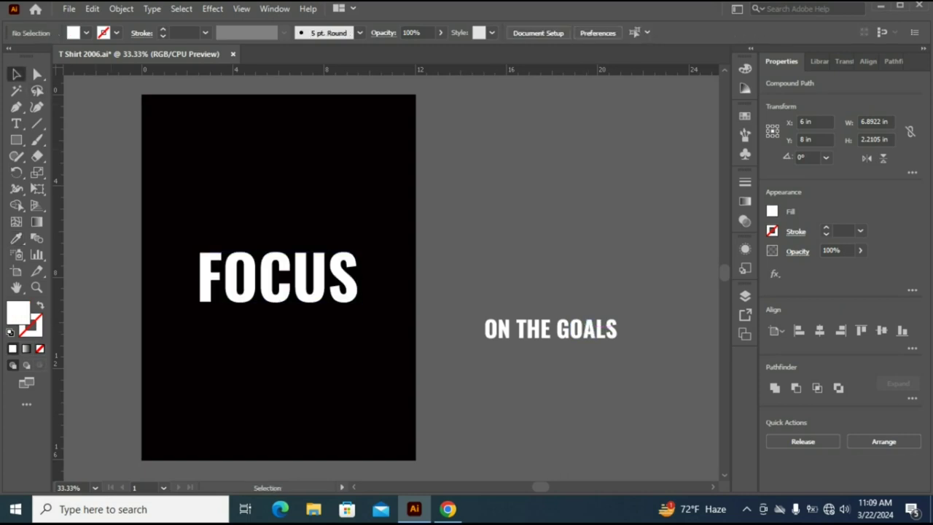
Draw a long bar about 0.09 in tall, centred on the artboard across FOCUS
click(16, 139)
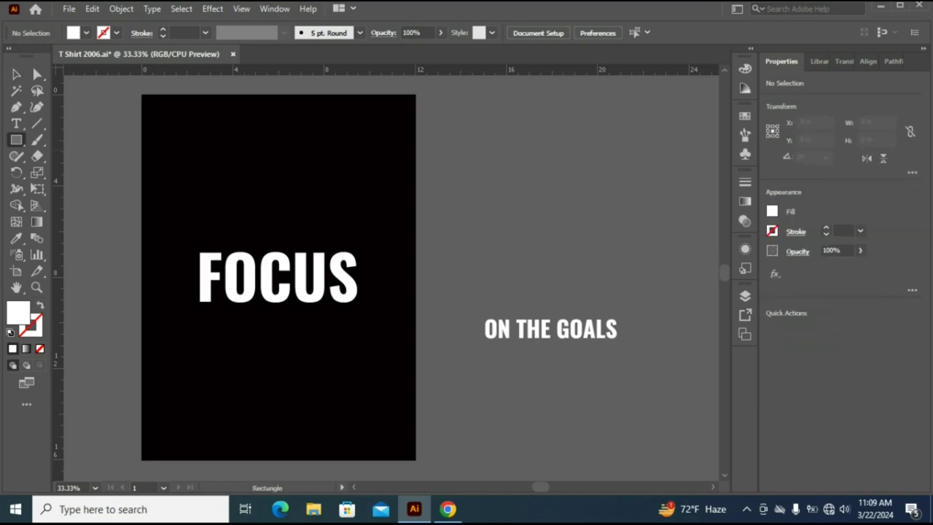
drag(144, 187, 452, 192)
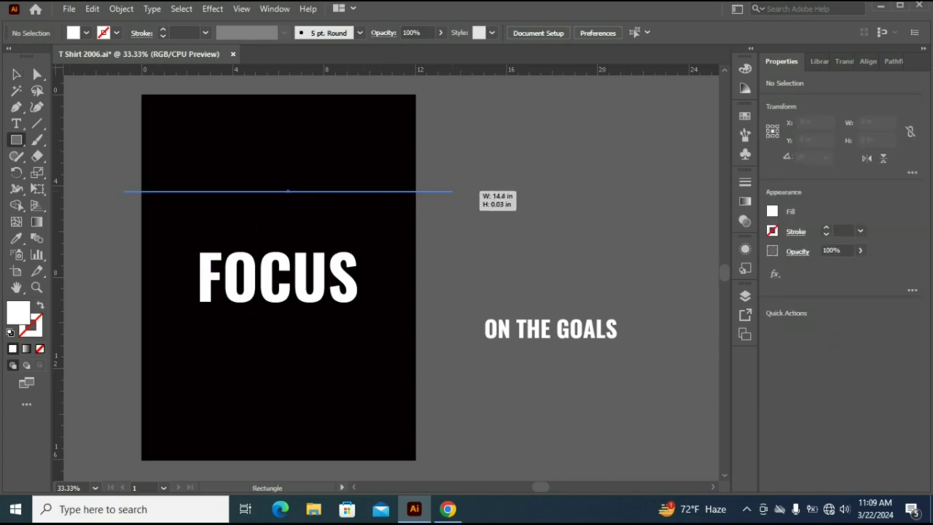
drag(452, 192, 452, 191)
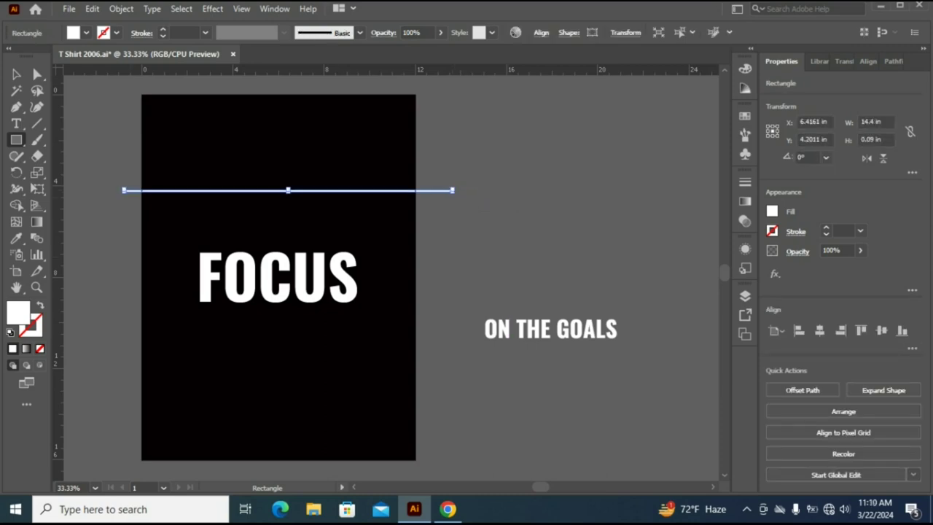
click(819, 330)
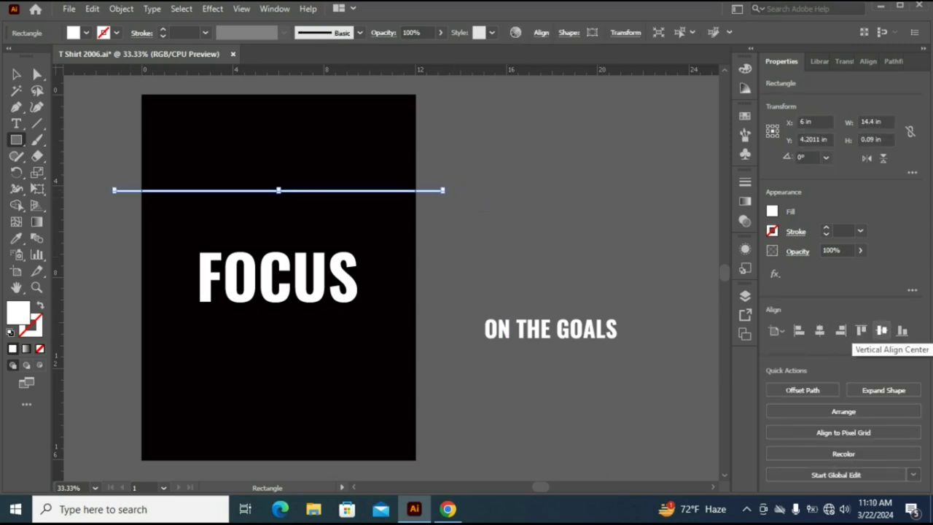
click(881, 330)
Select FOCUS and the bar together
key(v)
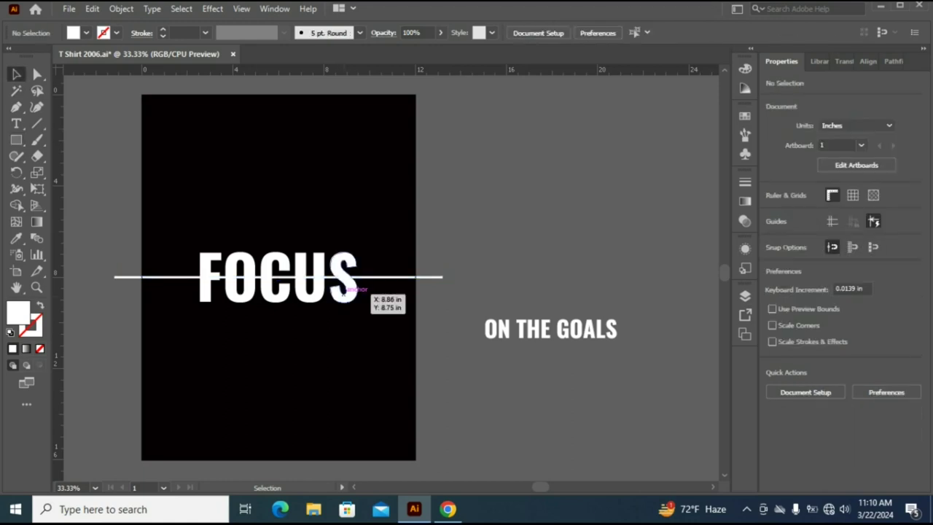
click(355, 290)
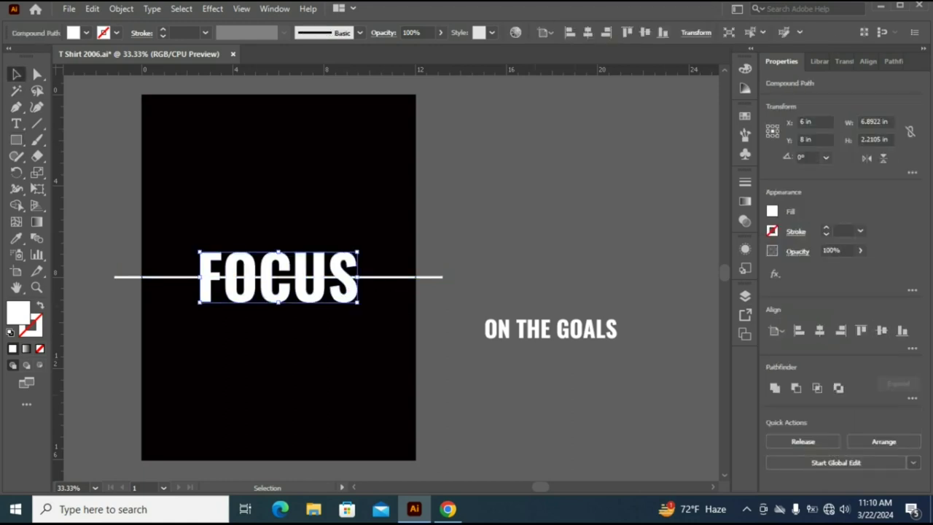
click(363, 253)
drag(170, 223, 383, 340)
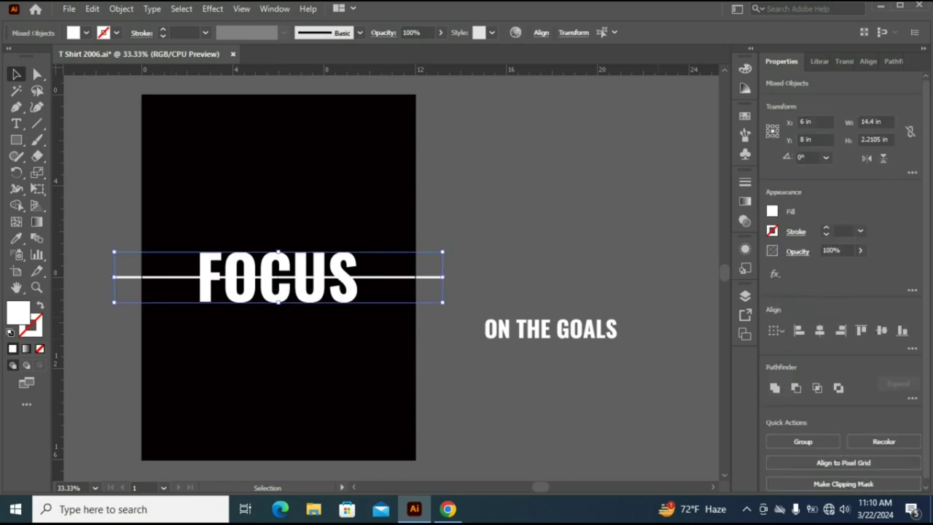
Cut the bar out of FOCUS with Pathfinder Minus Front and ungroup the pieces
click(893, 62)
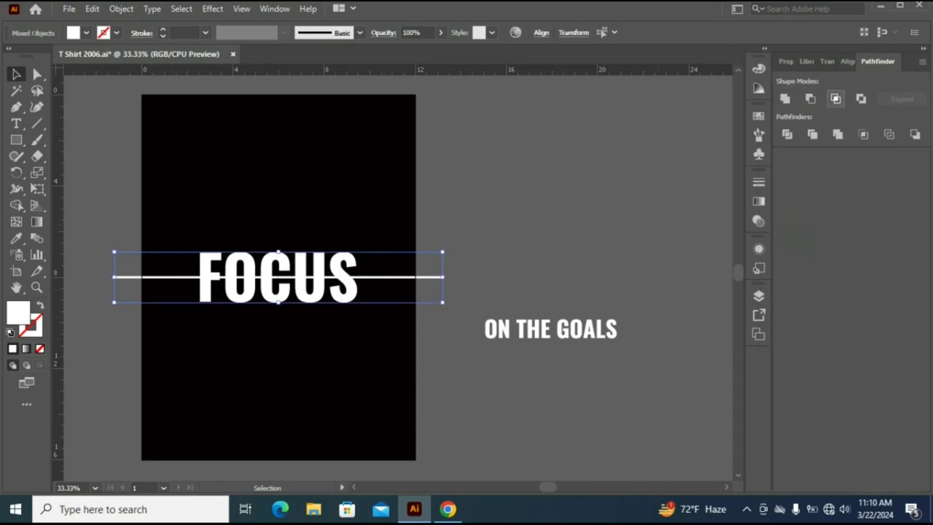
click(809, 98)
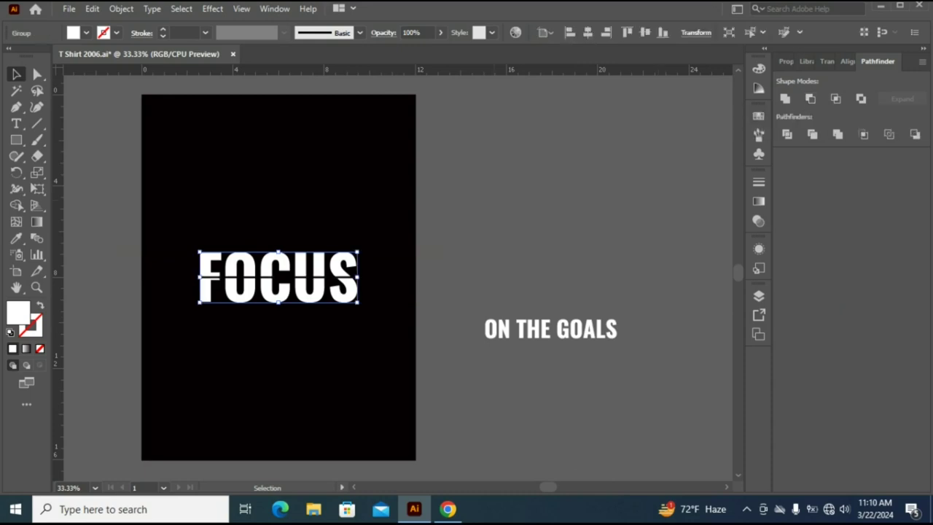
key(ctrl+shift+a)
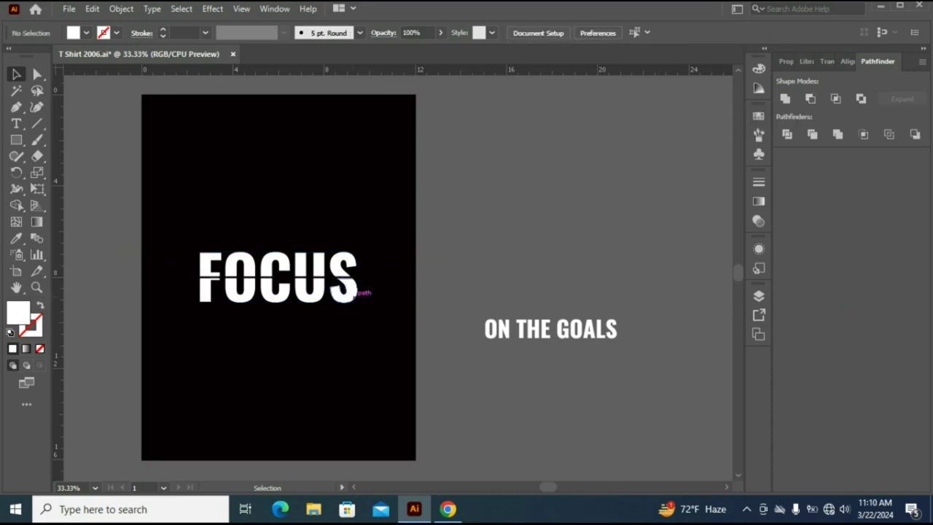
click(349, 290)
right_click(353, 293)
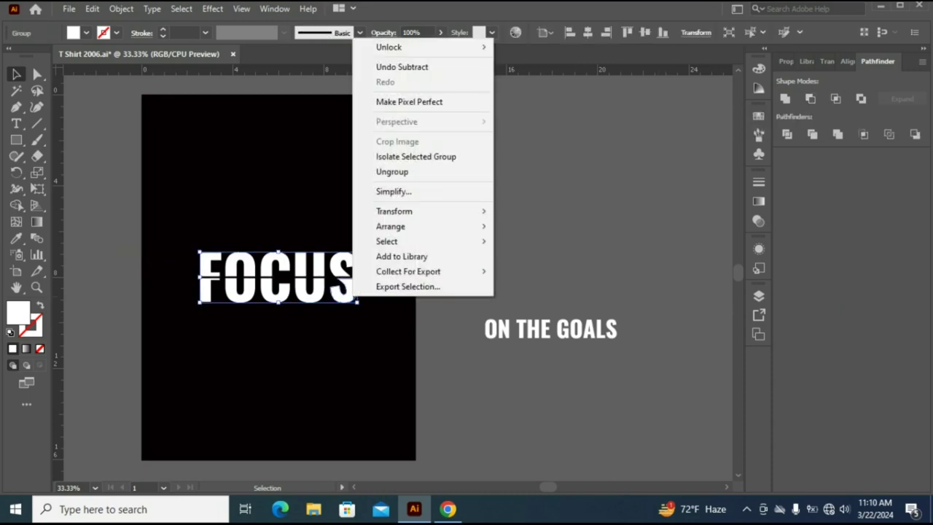
click(392, 171)
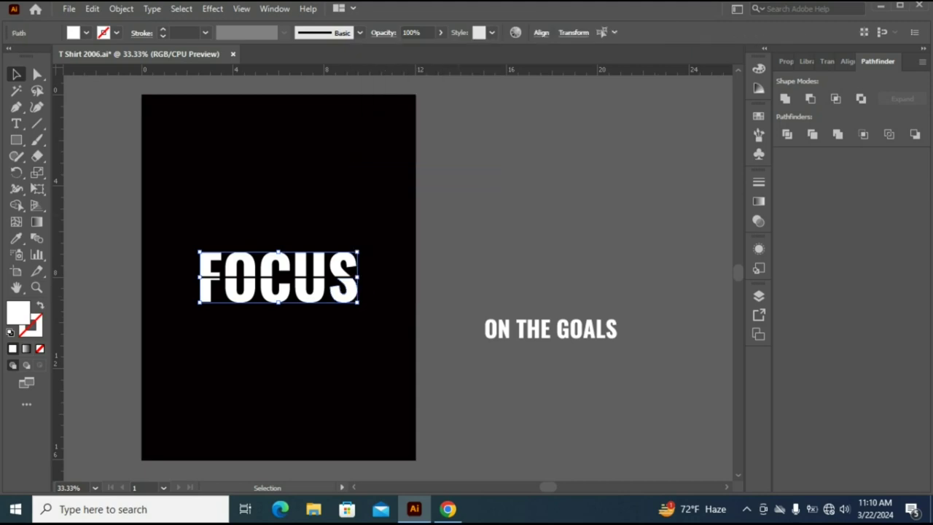
key(ctrl+shift+a)
Raise the top half of FOCUS to open a gap, then group both halves
drag(163, 223, 416, 267)
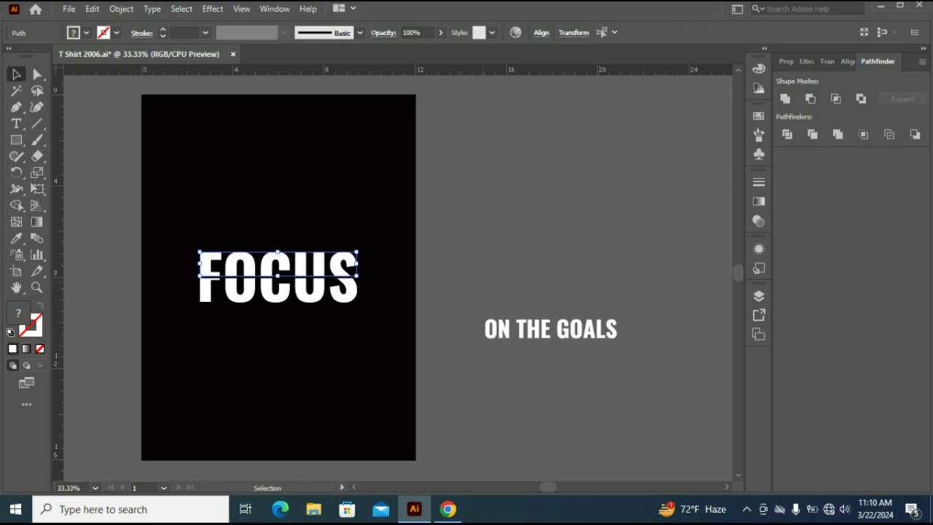
drag(240, 263, 241, 246)
key(shift+Up)
key(shift+Up)
key(shift+Up)
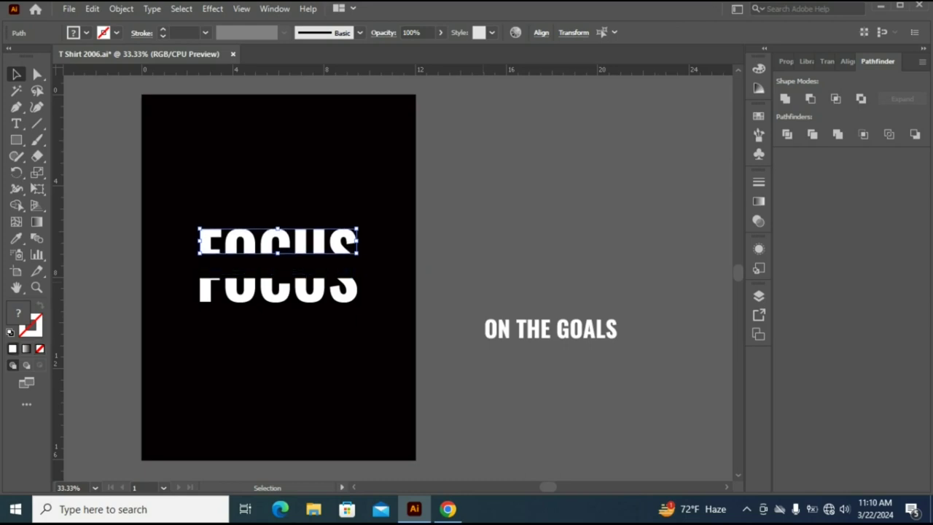
key(ctrl+shift+a)
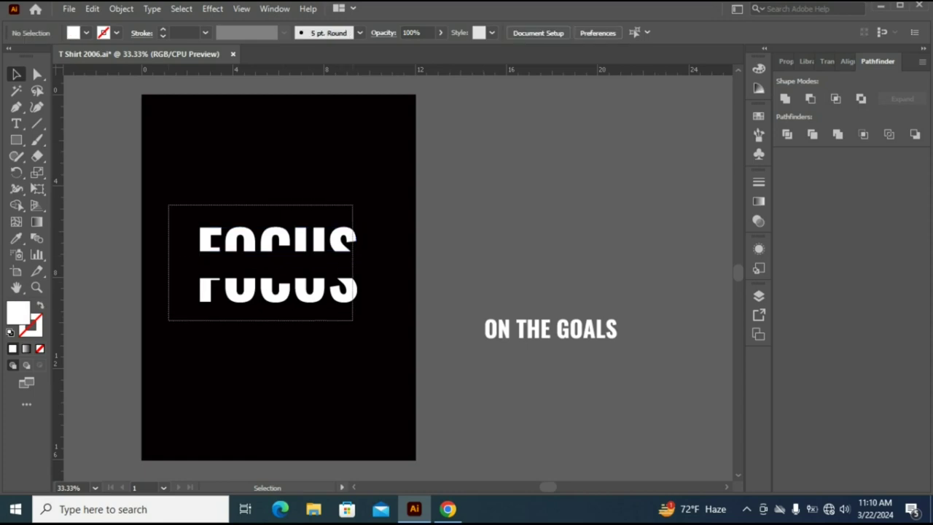
drag(167, 204, 364, 325)
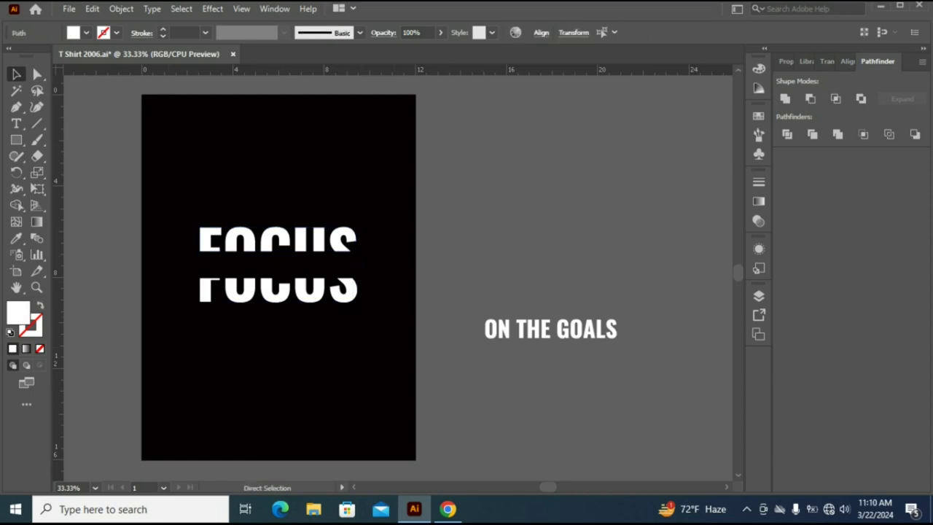
key(ctrl+g)
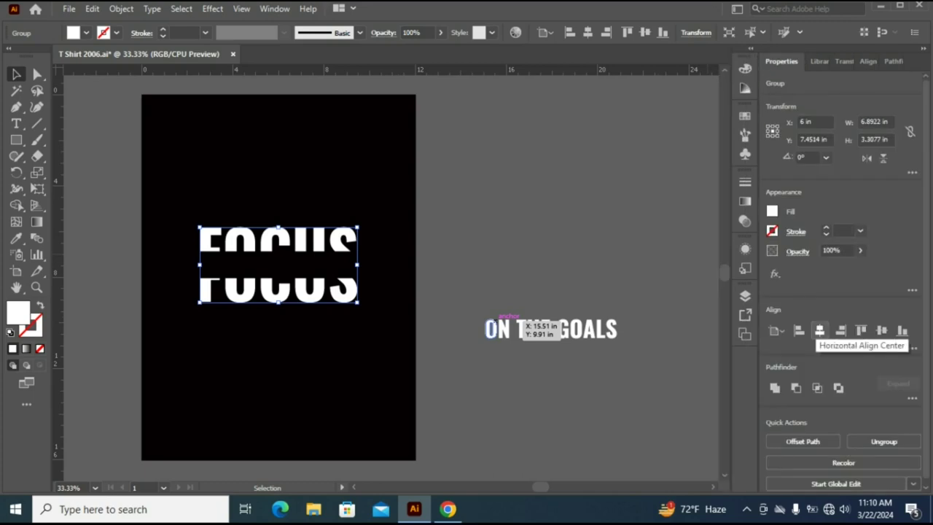
Centre FOCUS vertically, then centre ON THE GOALS on the artboard within the gap
click(881, 330)
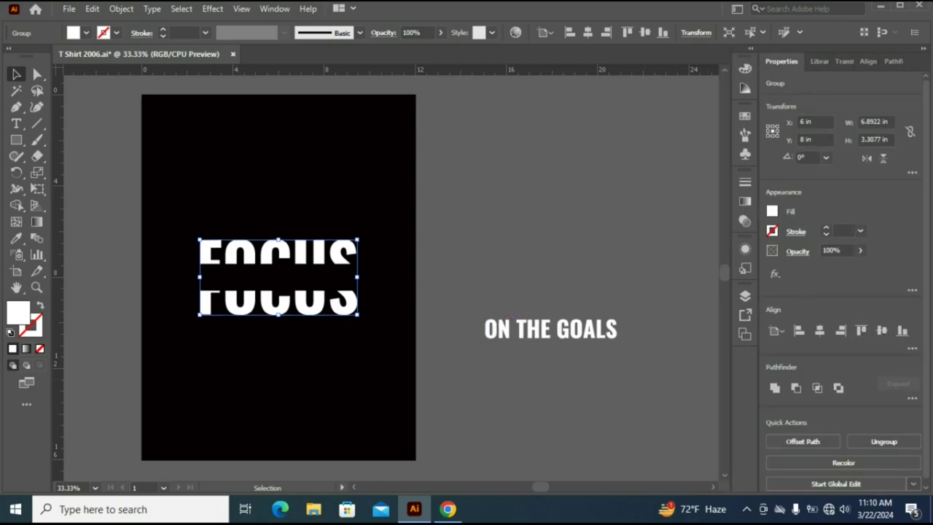
key(ctrl+shift+a)
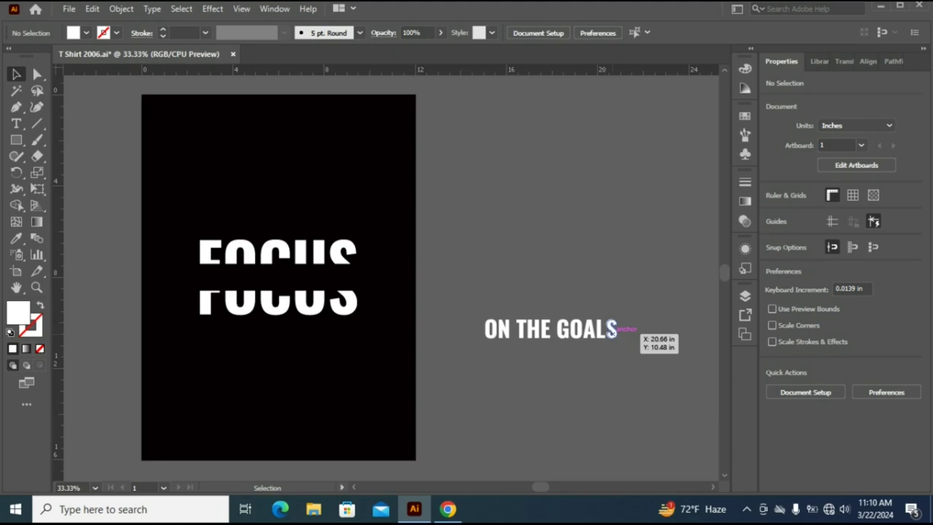
click(611, 330)
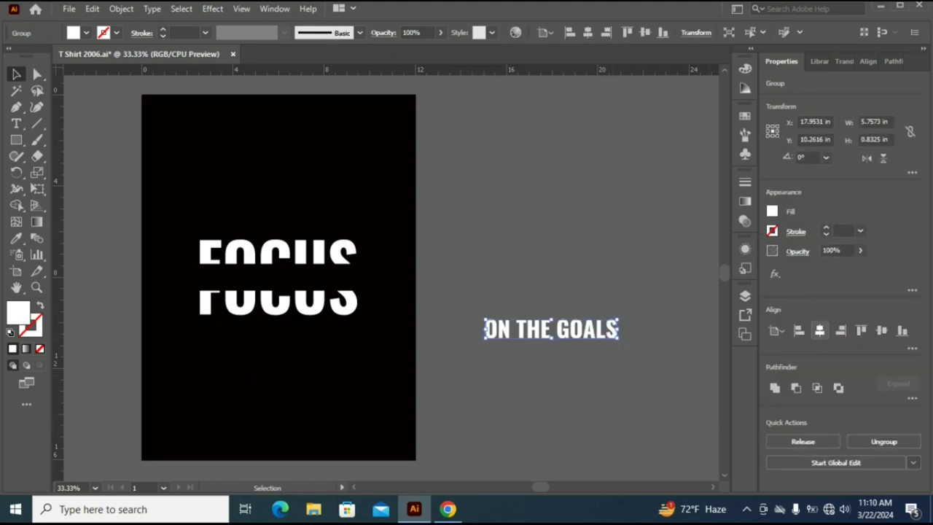
click(819, 330)
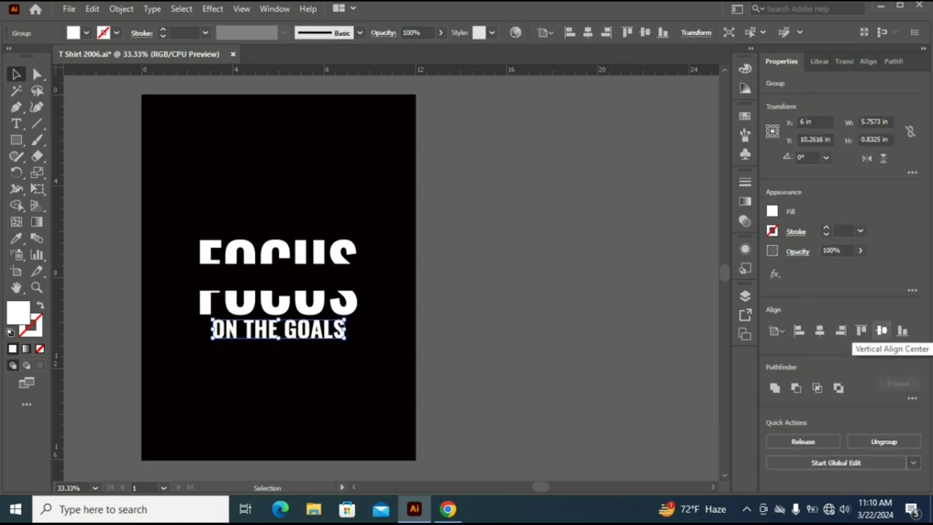
click(881, 330)
key(ctrl+shift+a)
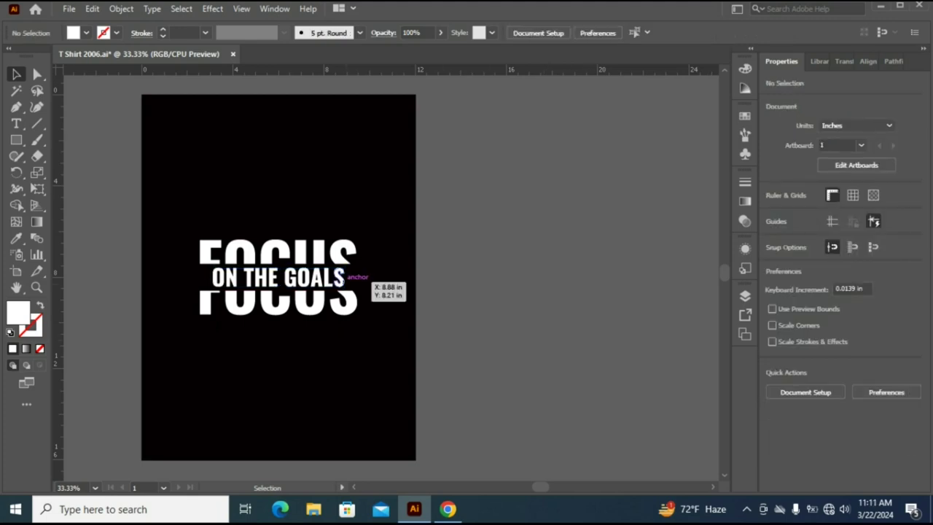
Scale ON THE GOALS so it spans the full width of FOCUS
click(344, 277)
drag(344, 277, 357, 279)
key(ctrl+shift+a)
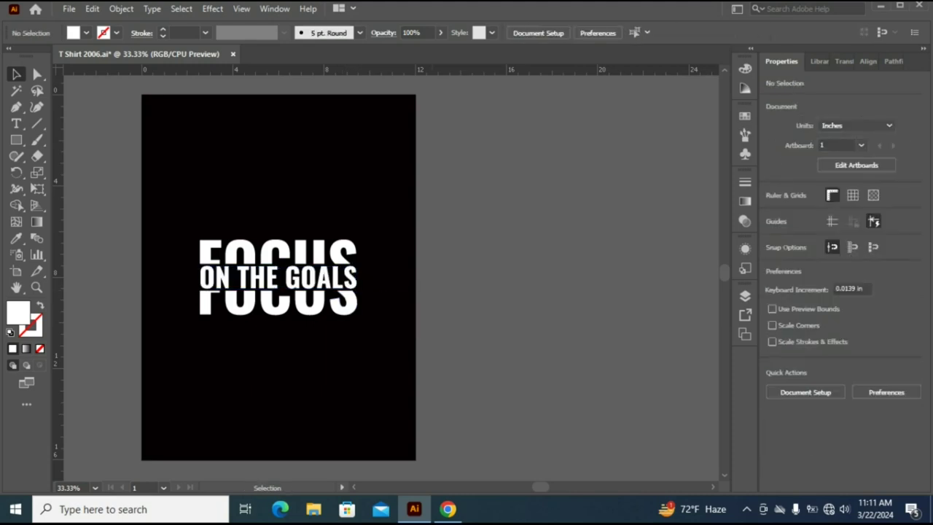
click(355, 278)
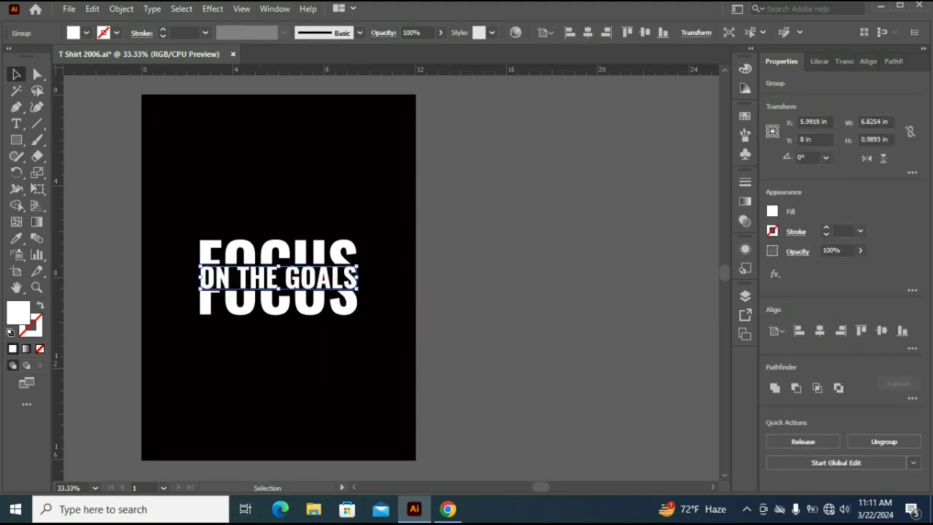
mouse_move(199, 277)
mouse_down()
mouse_move(244, 277)
mouse_move(200, 277)
mouse_up()
key(ctrl+shift+a)
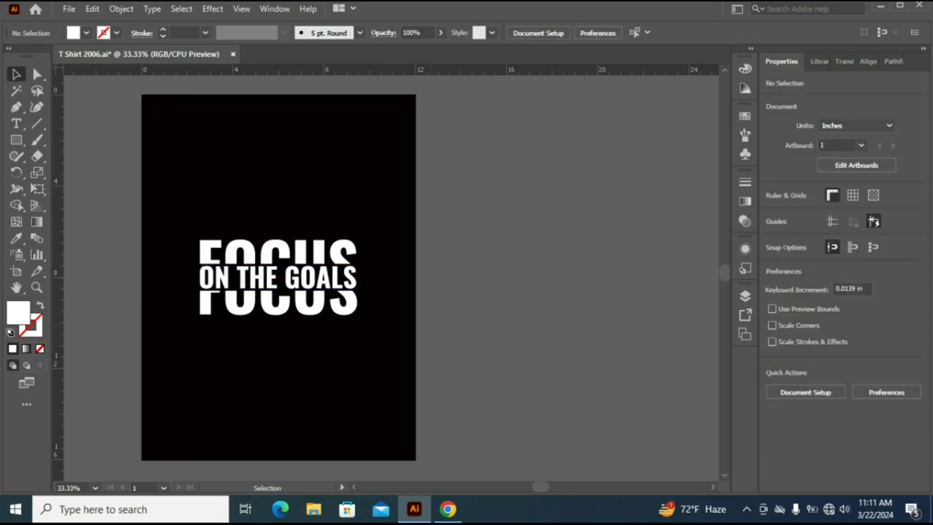
key(m)
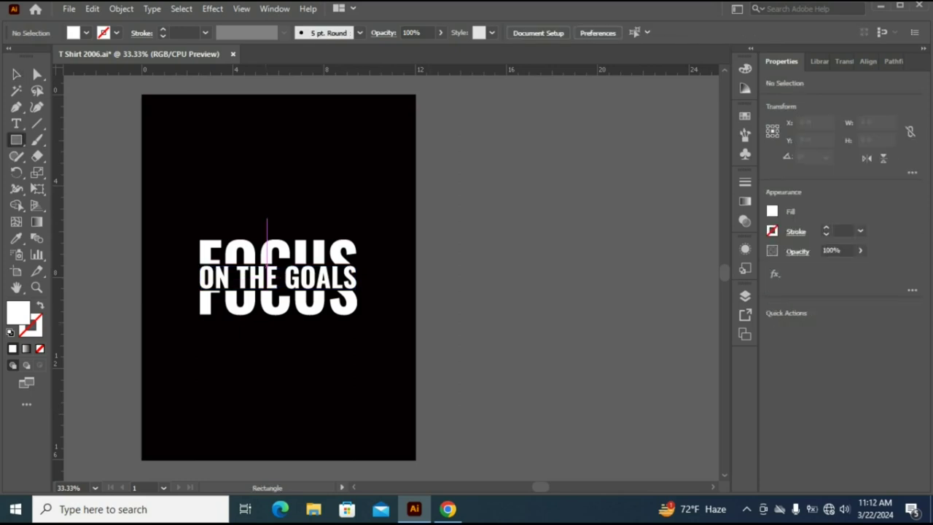
Draw an unfilled 5 pt-stroke rectangle over FOCUS's right half and expand it
drag(267, 218, 367, 323)
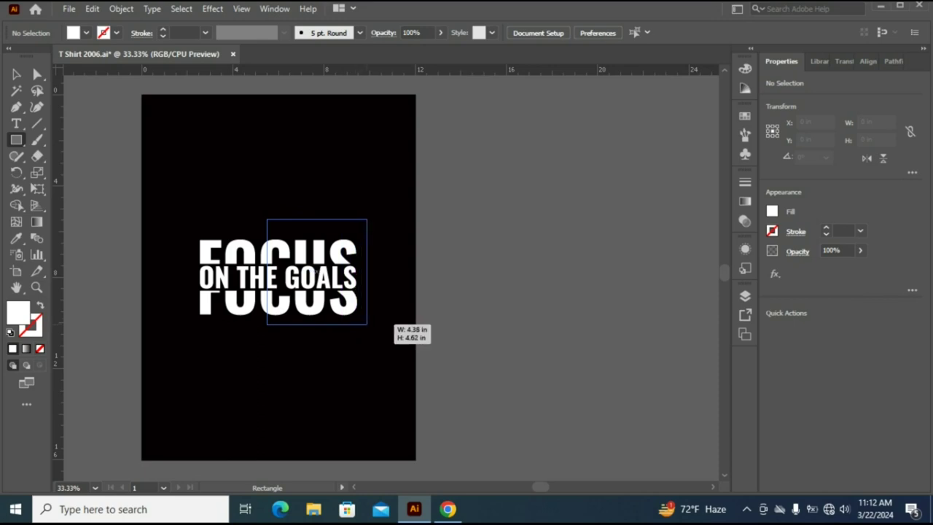
drag(366, 323, 366, 323)
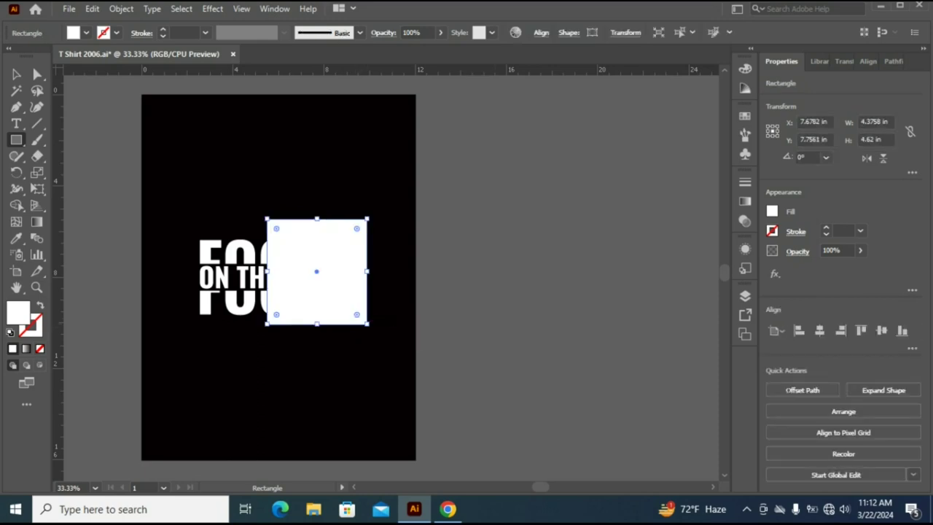
click(772, 211)
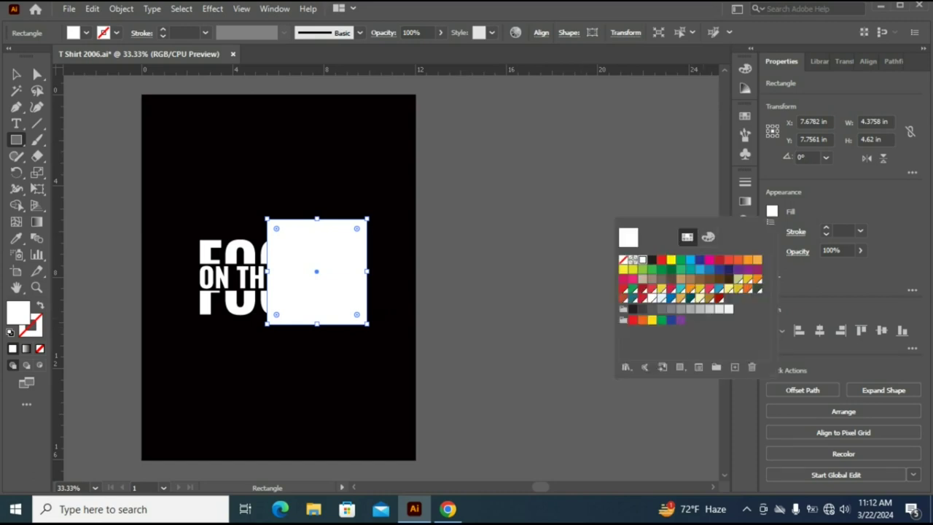
click(623, 259)
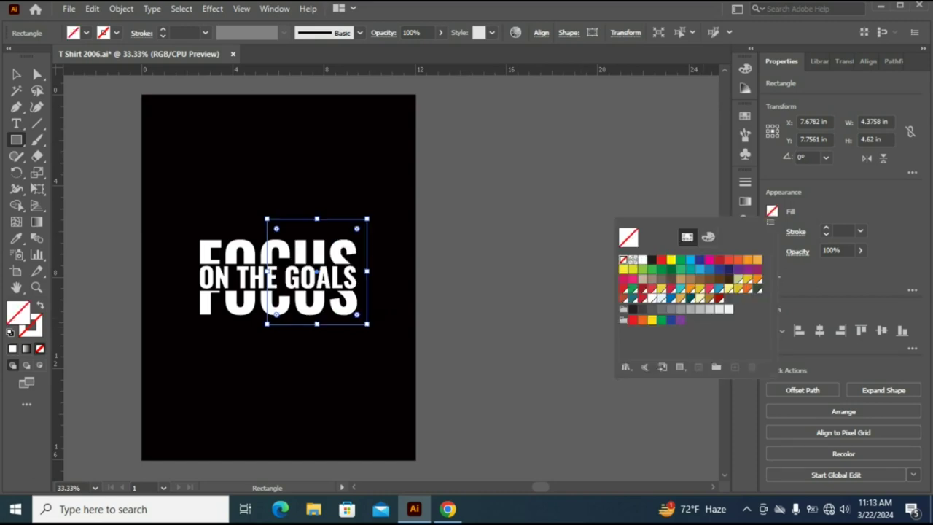
click(860, 230)
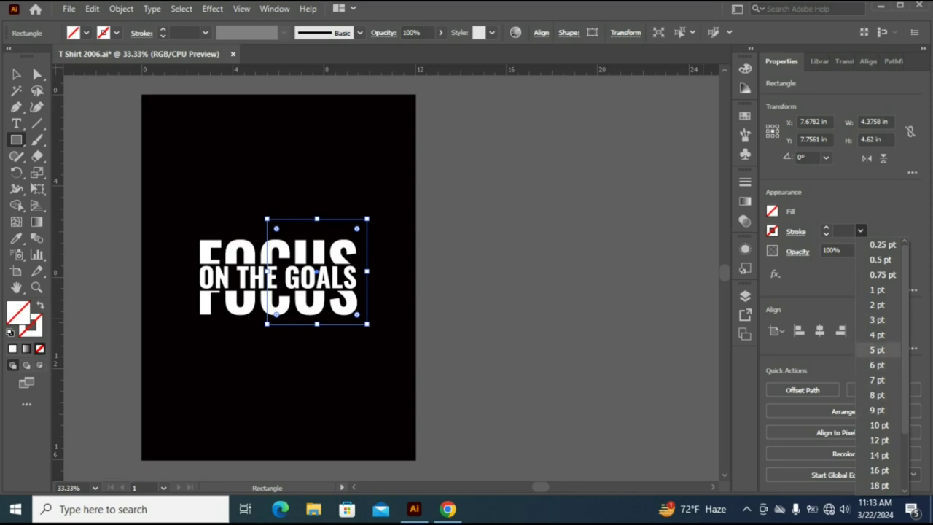
click(877, 350)
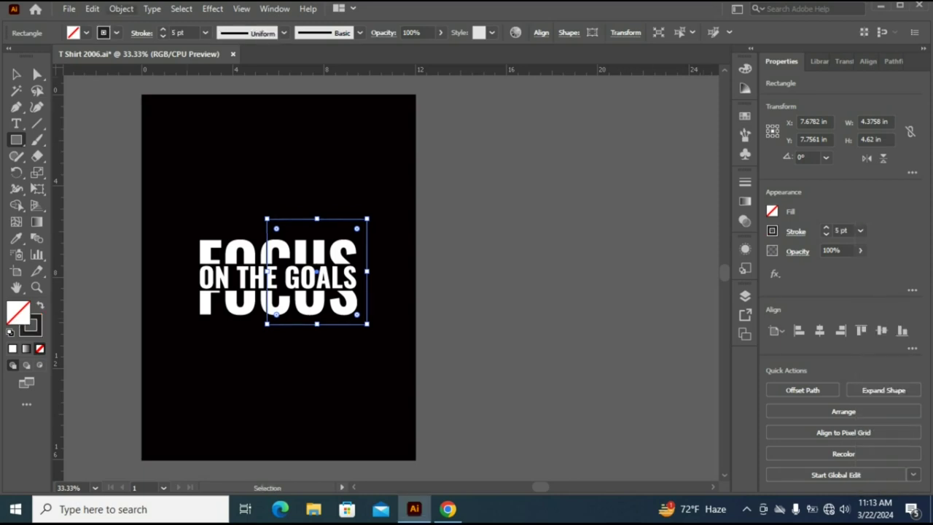
click(121, 9)
click(178, 164)
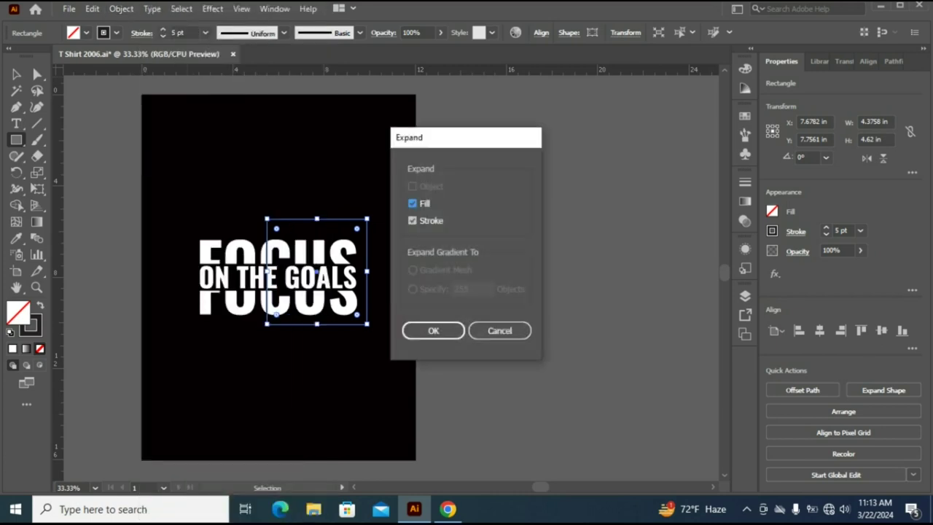
click(433, 330)
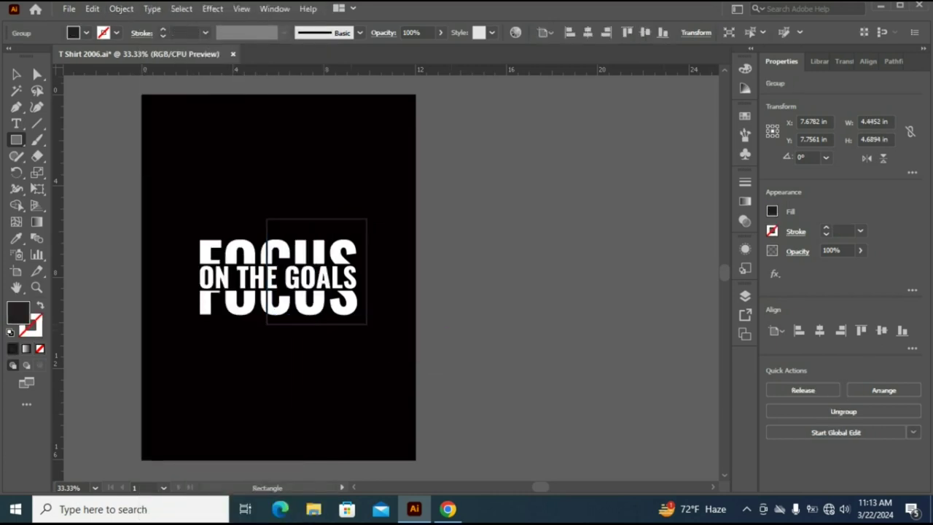
Colour the frame with the lettering's white and centre it vertically on the artboard
key(v)
click(16, 238)
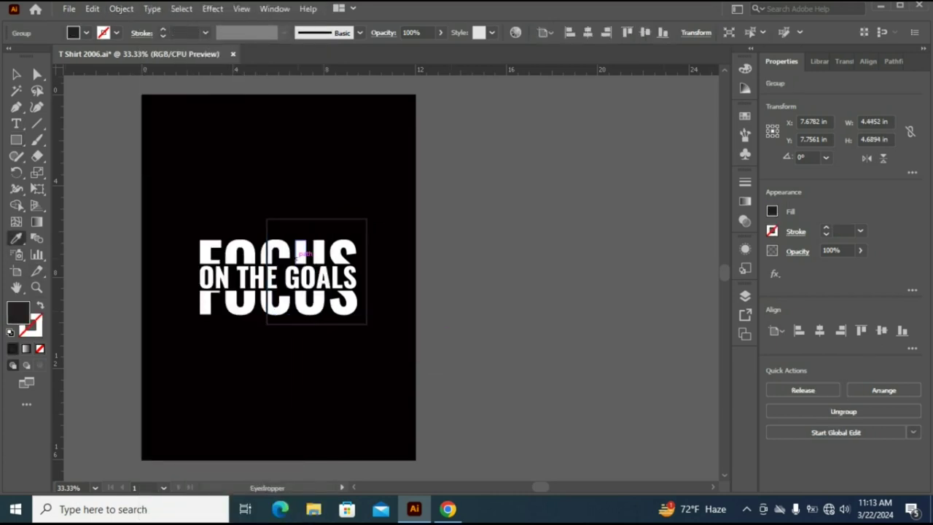
click(304, 256)
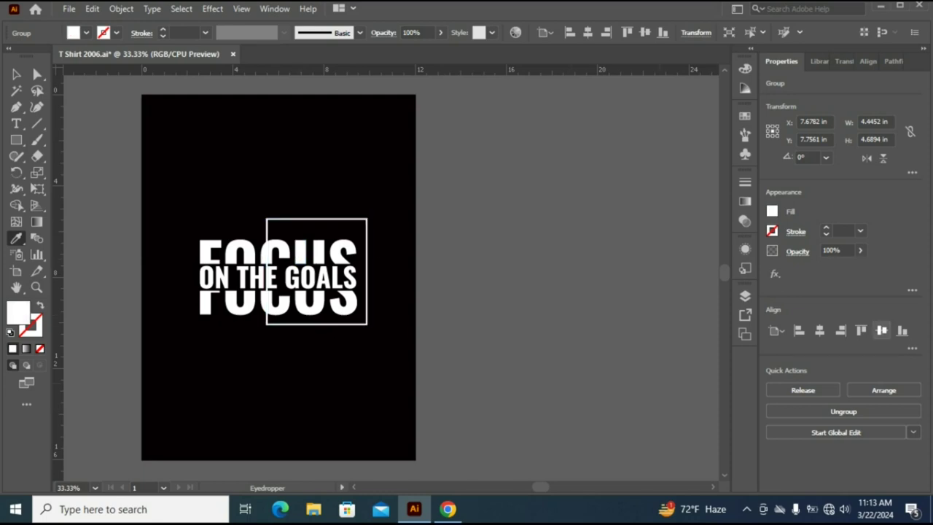
click(882, 330)
click(16, 74)
Select the FOCUS and ON THE GOALS group, briefly try Direct Selection, then deselect
key(ctrl+shift+a)
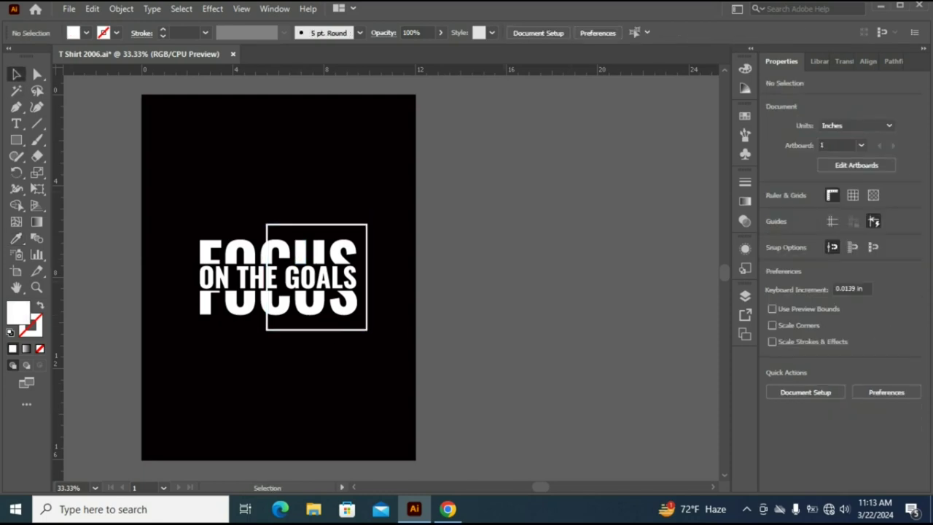
click(349, 306)
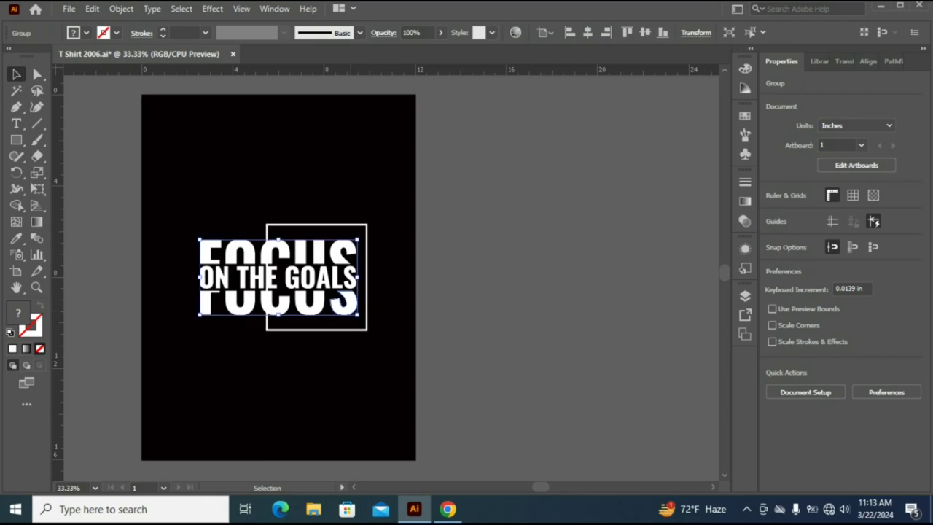
key(a)
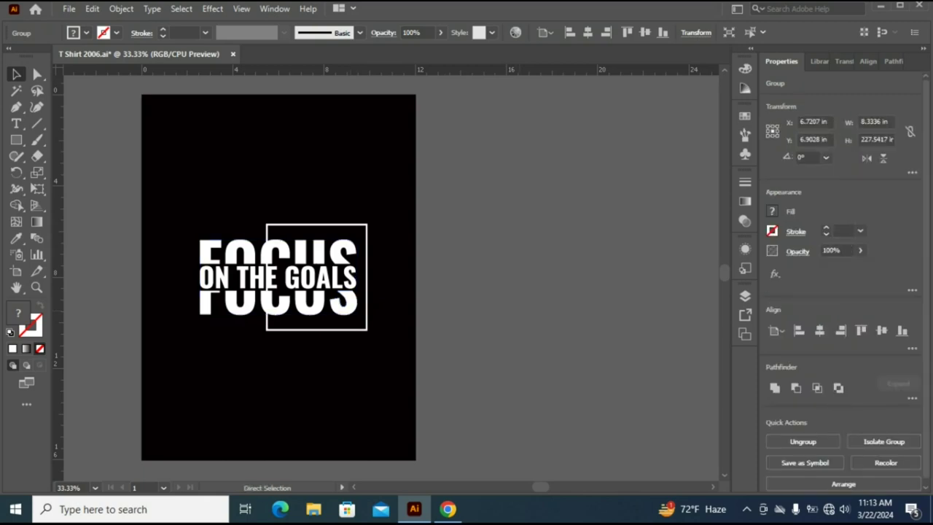
key(v)
key(ctrl+shift+a)
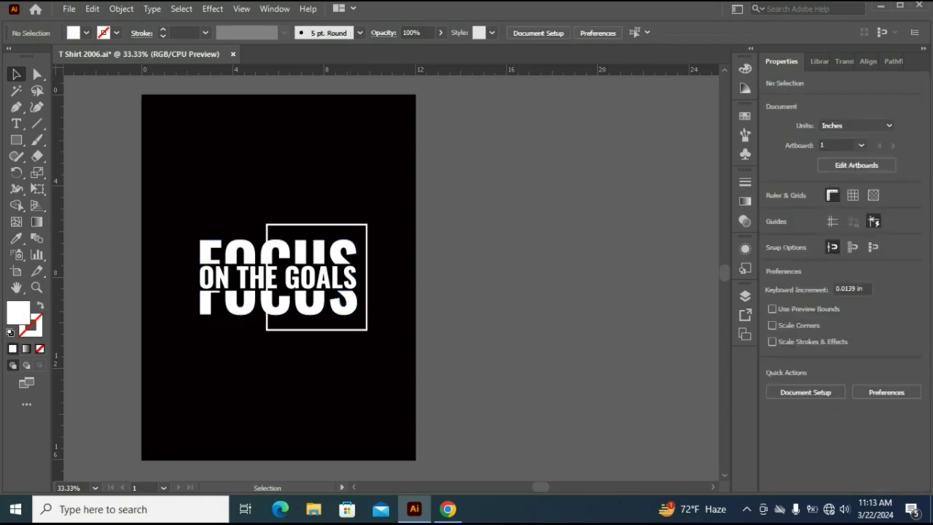
key(m)
key(m)
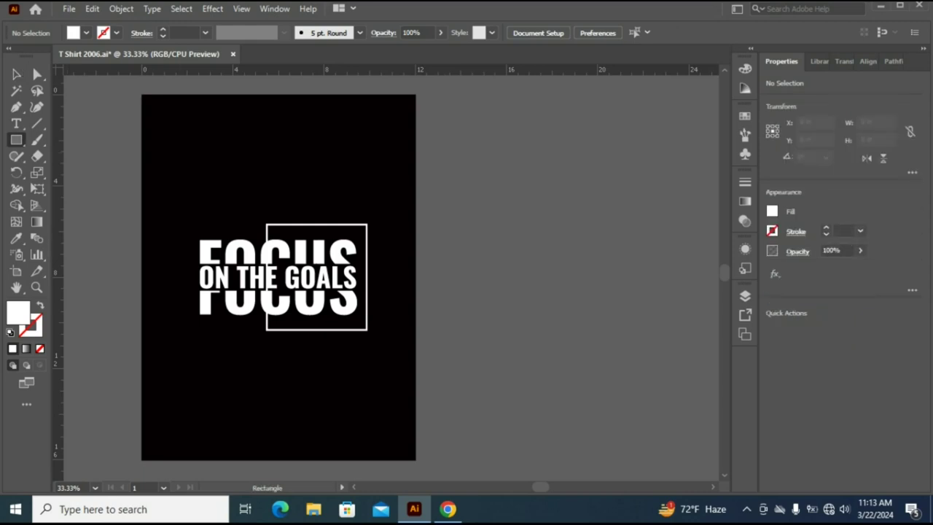
Draw a temporary rectangle over FOCUS's left side, centre it vertically, and select it with the frame
drag(177, 234, 295, 318)
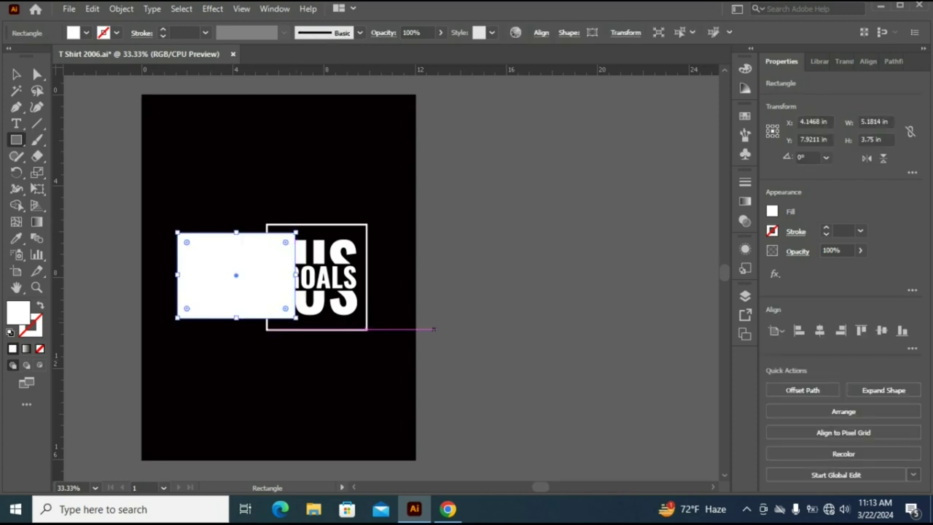
click(880, 330)
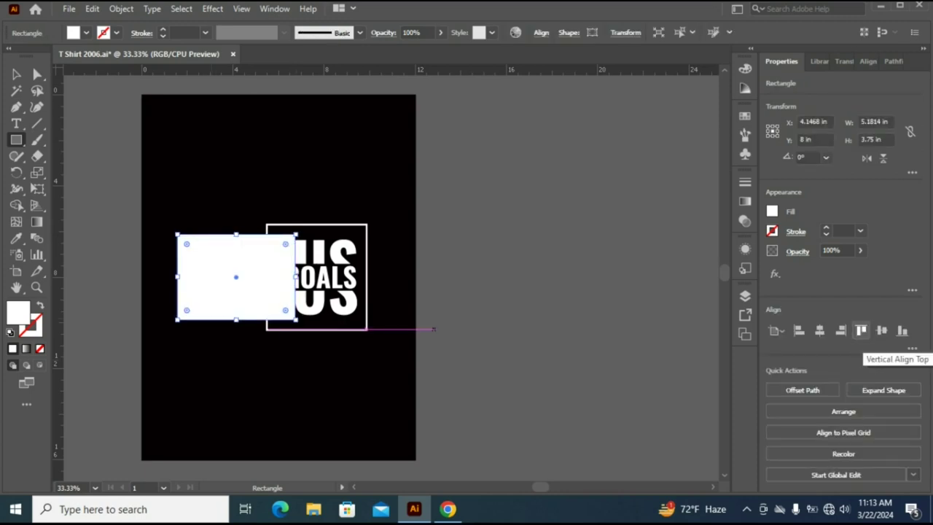
key(v)
click(144, 137)
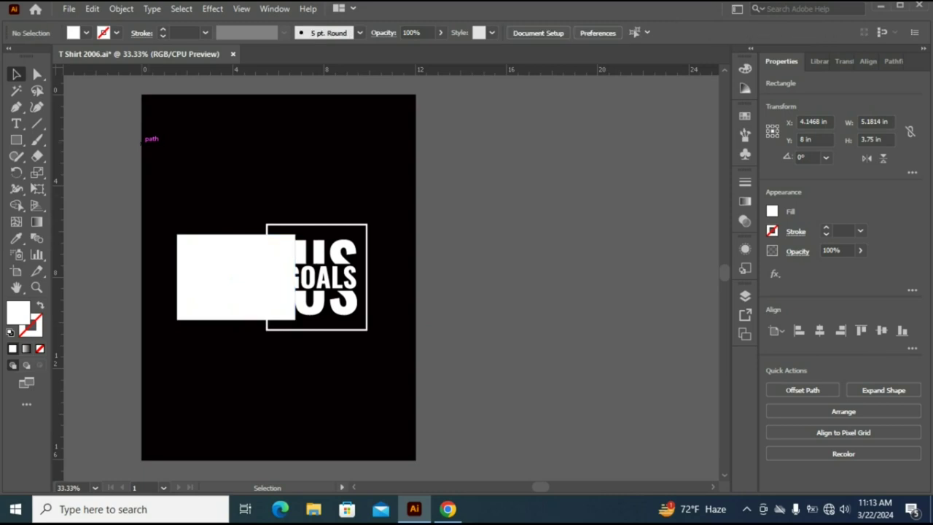
drag(163, 211, 379, 339)
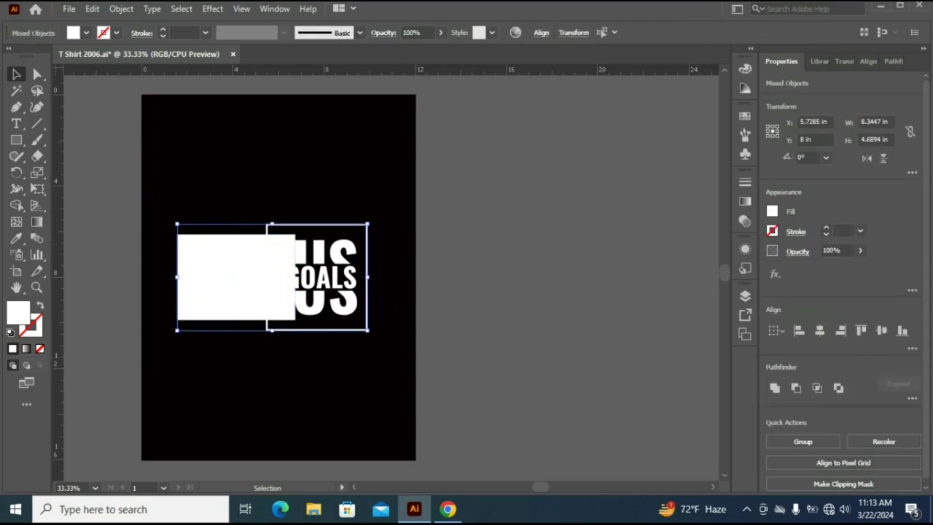
Use Shape Builder to delete the rectangle and the frame edge it covers
click(17, 205)
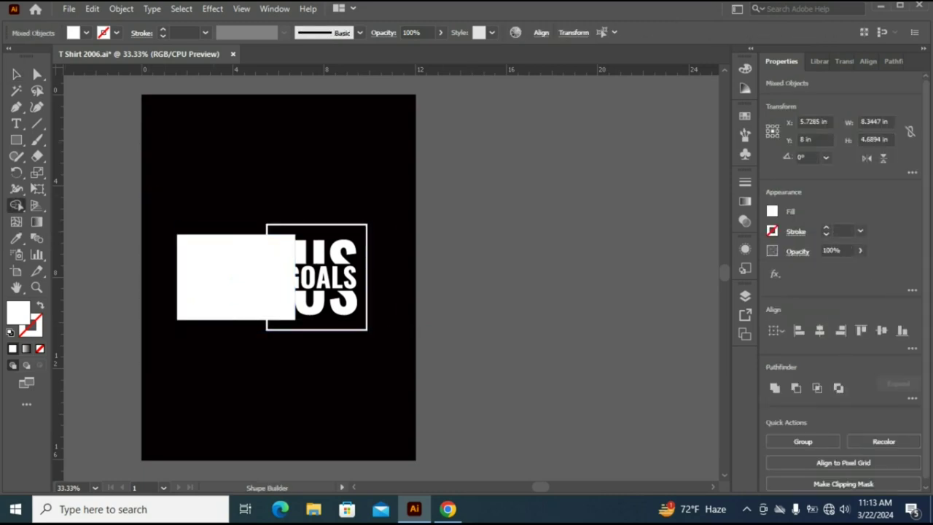
drag(178, 282, 295, 280)
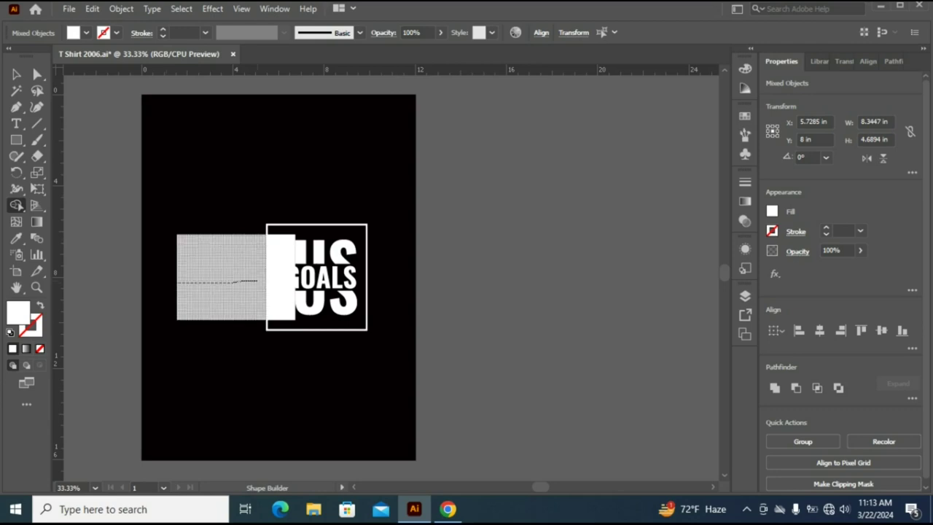
drag(295, 282, 295, 282)
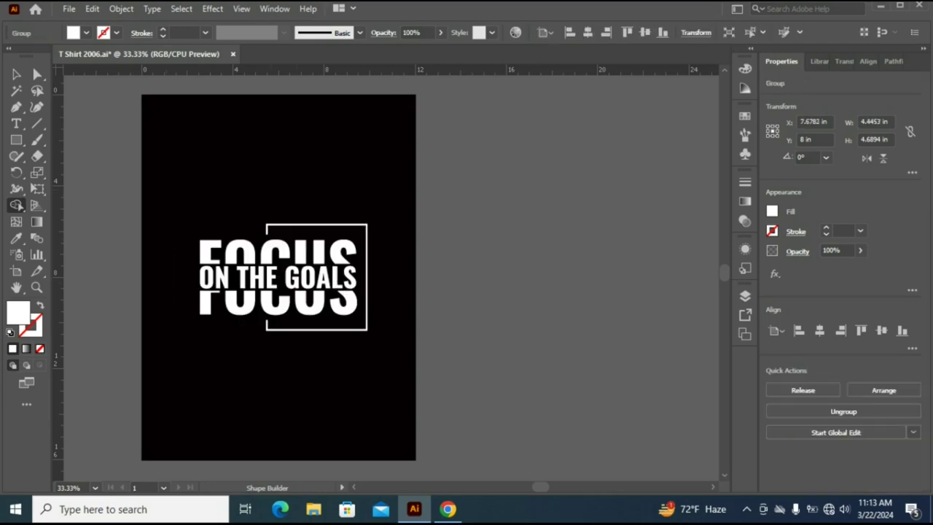
key(v)
key(ctrl+shift+a)
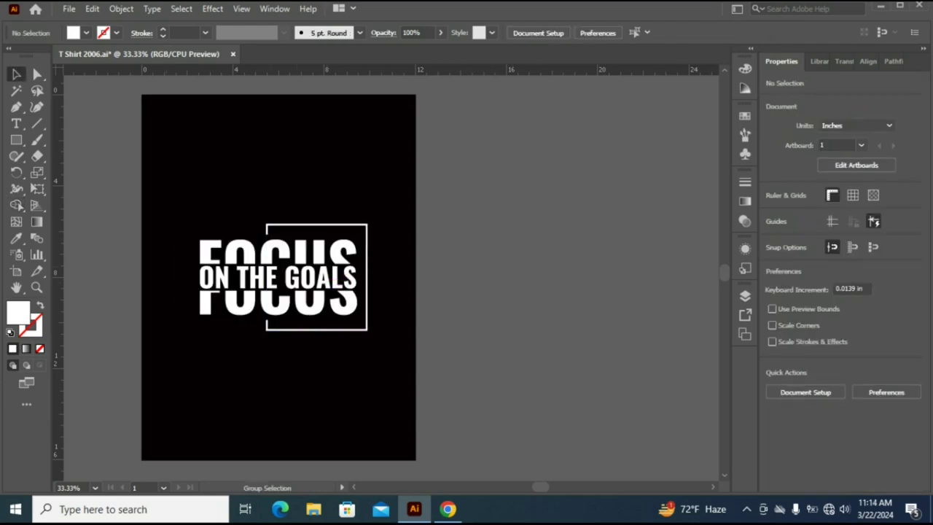
Check the artwork and black background selections, then ungroup the FOCUS and ON THE GOALS lettering
key(ctrl+a)
key(ctrl+shift+a)
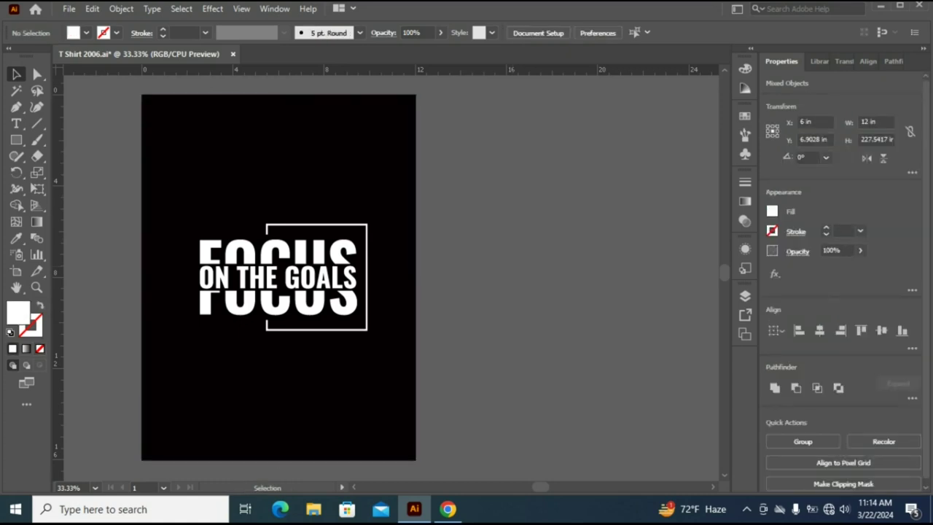
click(277, 408)
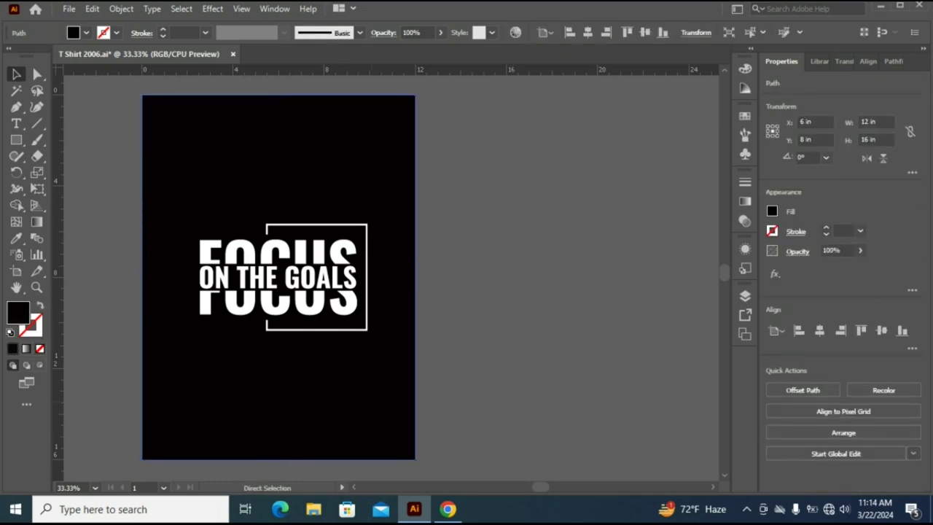
key(ctrl+shift+a)
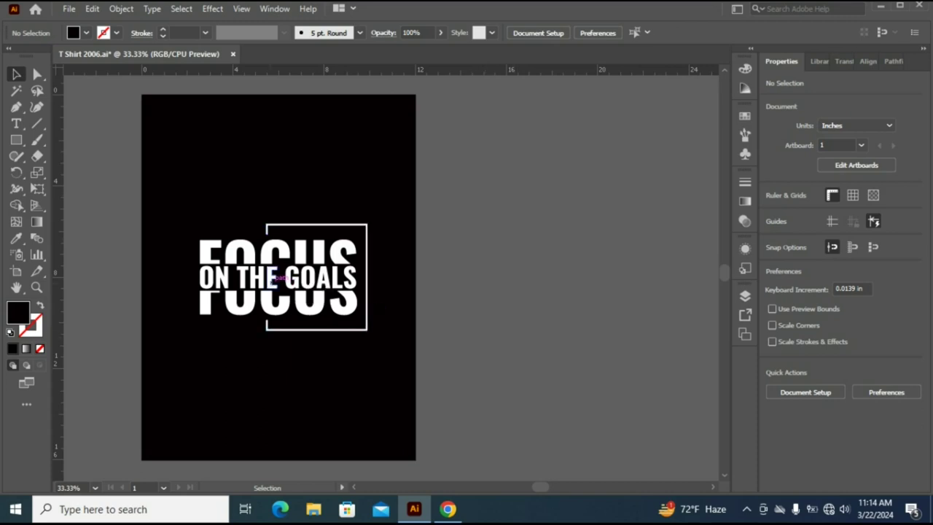
click(277, 278)
right_click(270, 284)
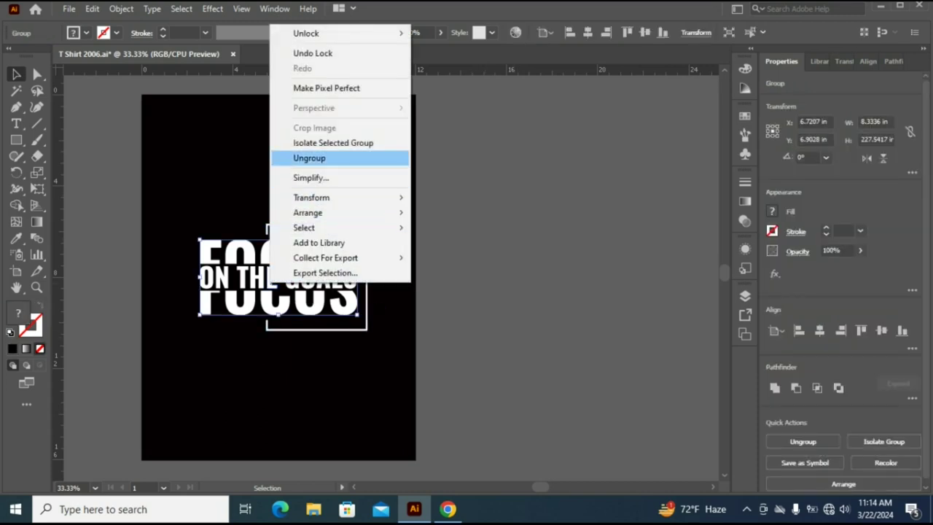
click(309, 157)
key(ctrl+shift+a)
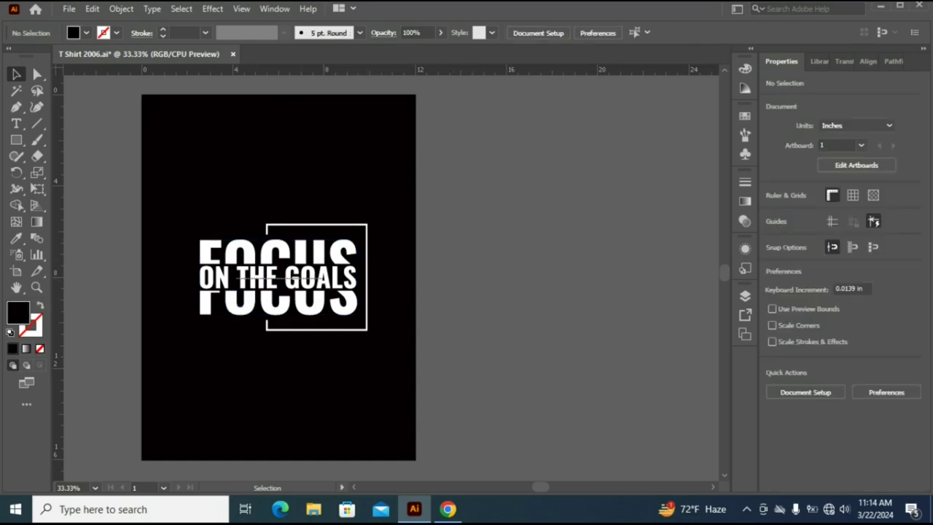
Ungroup ON THE GOALS into separate words
click(355, 288)
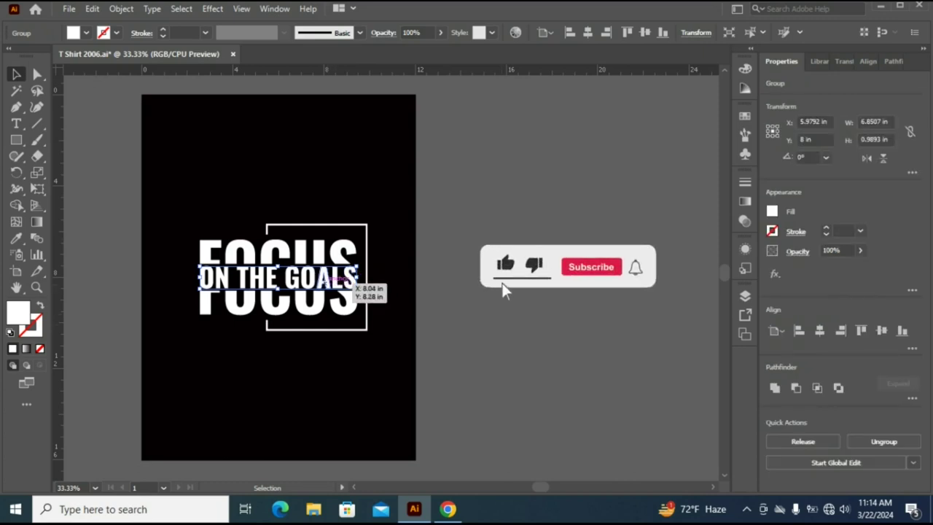
right_click(351, 284)
key(Return)
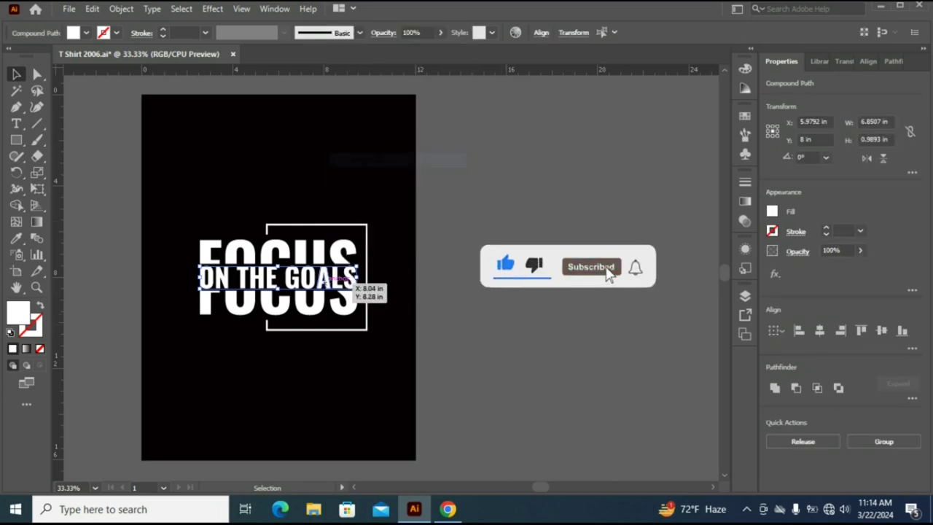
key(ctrl+shift+a)
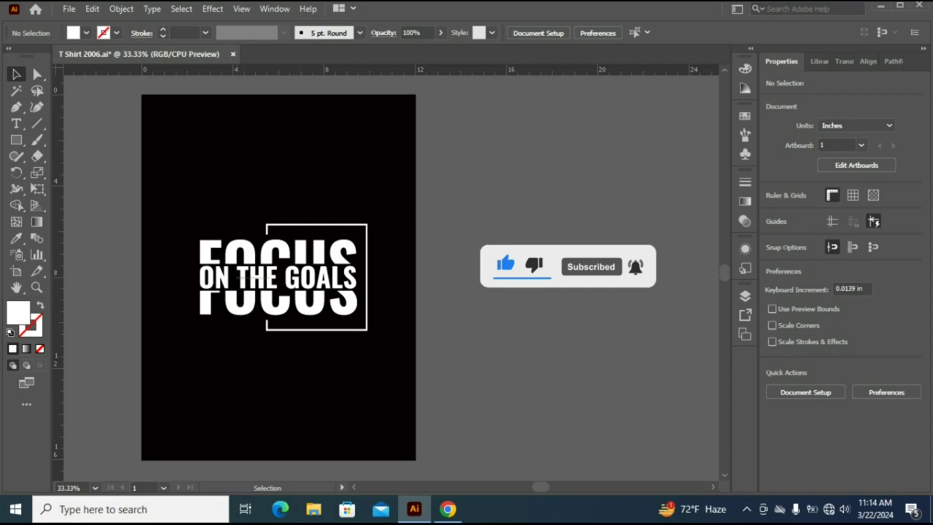
Fill THE GOALS with the red swatch, leaving ON white
click(262, 278)
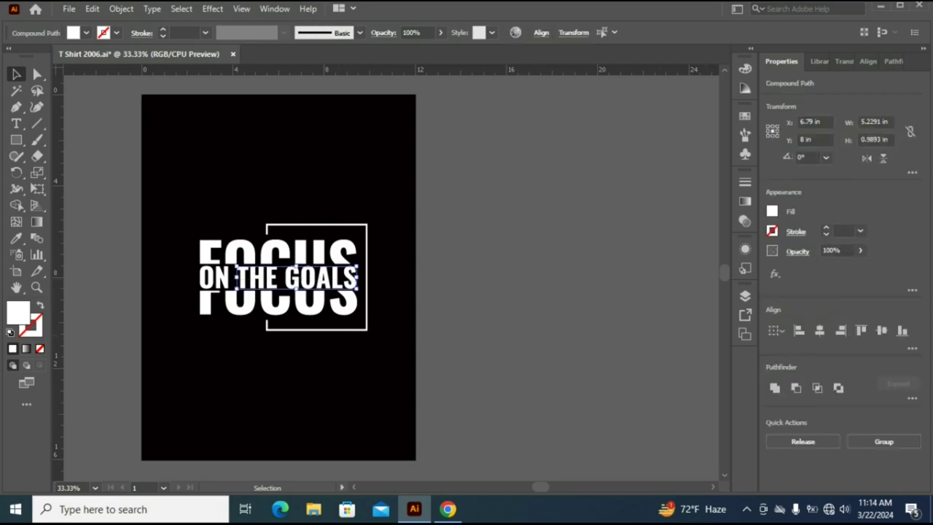
click(772, 211)
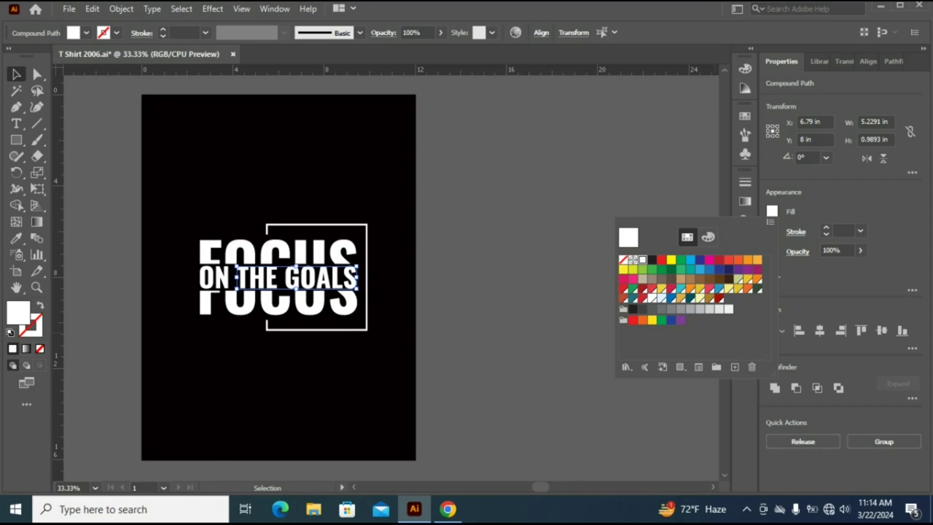
click(642, 298)
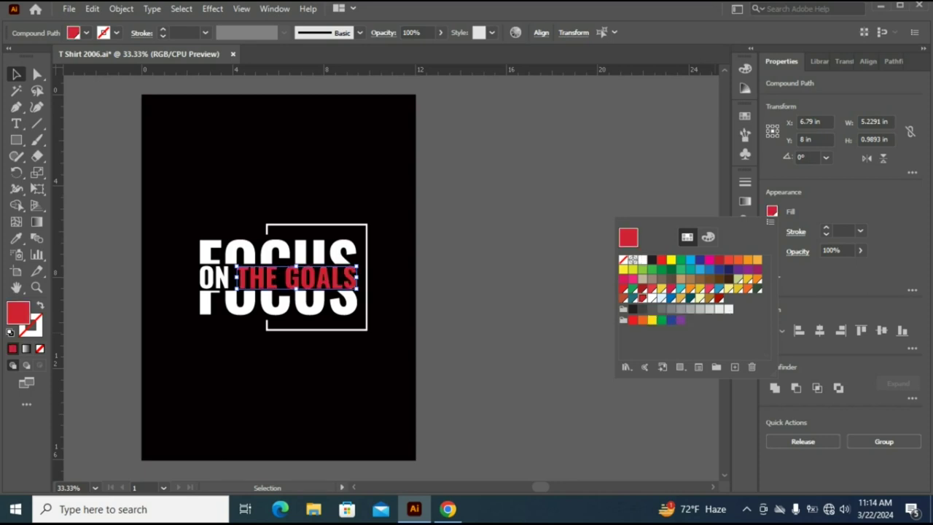
key(Escape)
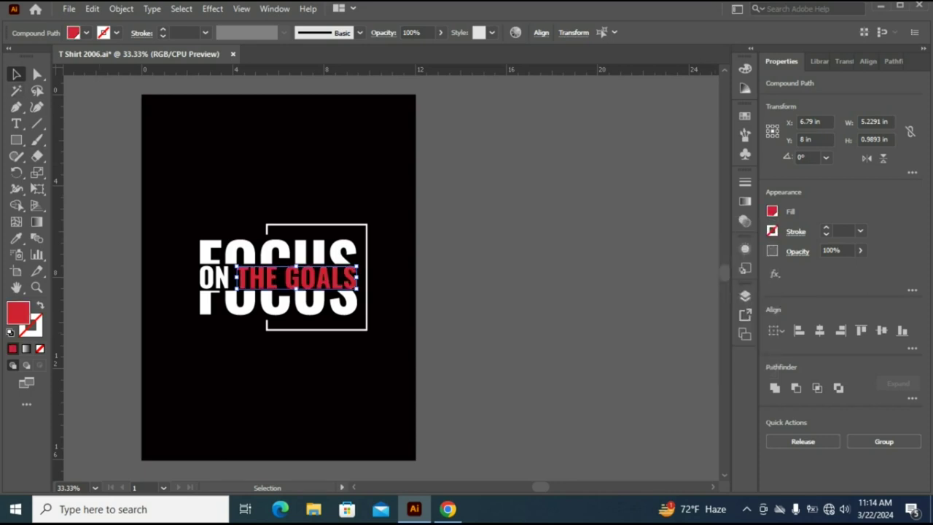
key(ctrl+shift+a)
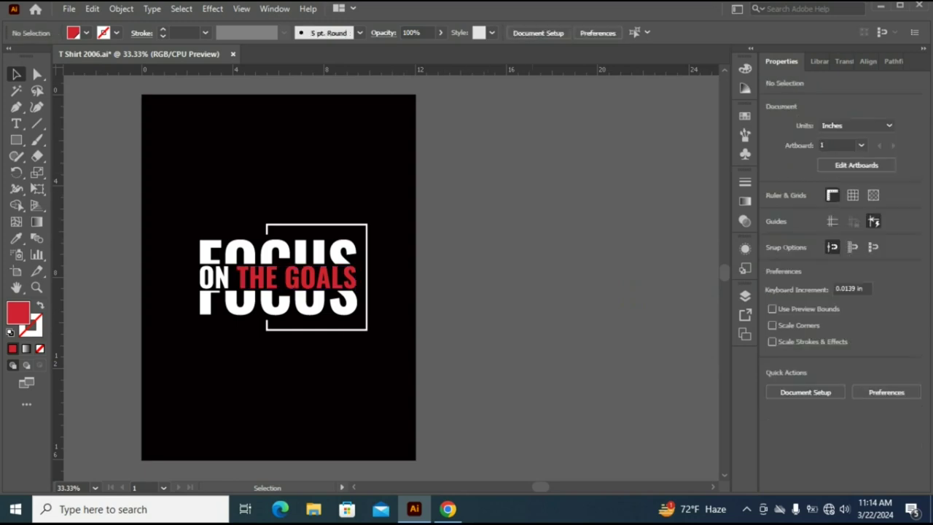
Colour the open square frame with the red sampled from THE GOALS, then deselect it
key(ctrl+a)
key(i)
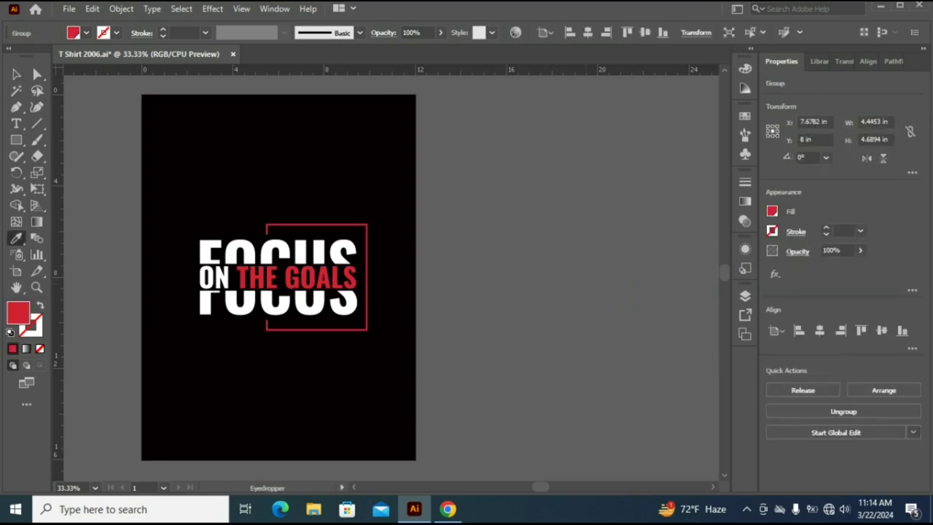
key(v)
key(ctrl+shift+a)
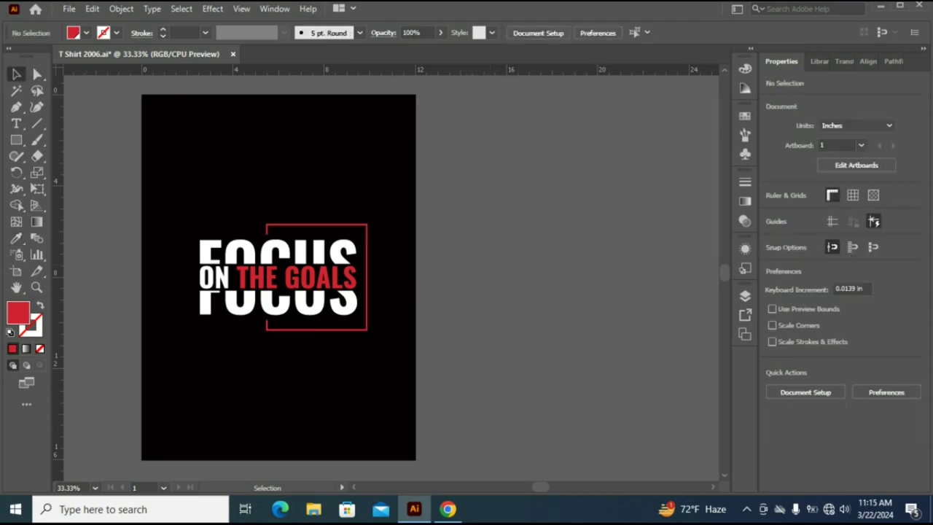